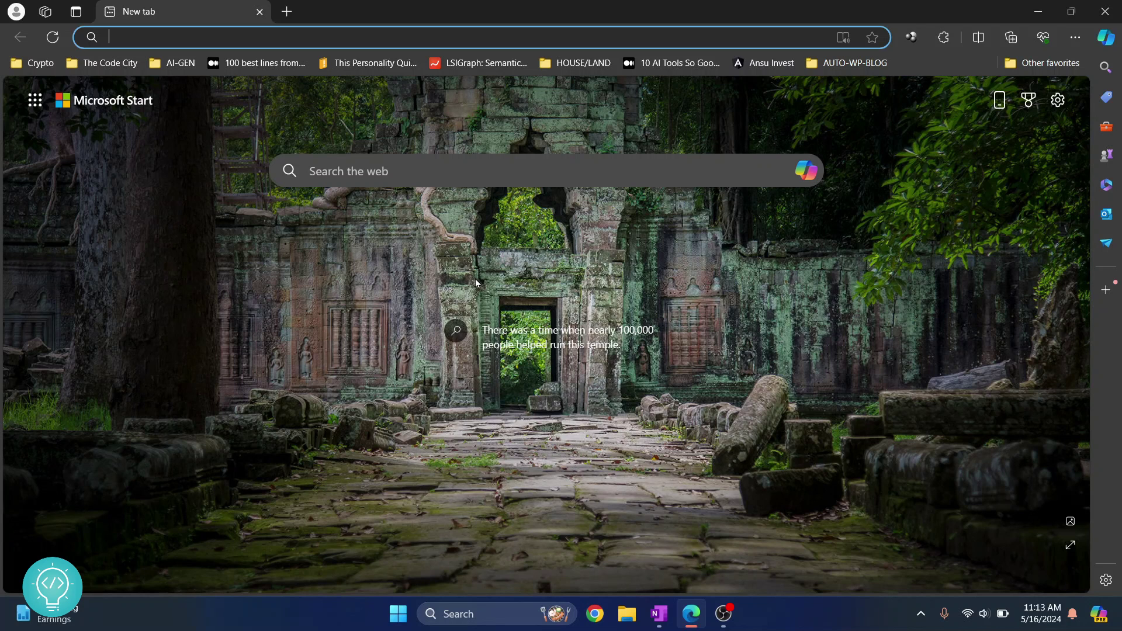
# - Load Google Maps by entering 'map' in Edge's address bar
pyautogui.write('map')
pyautogui.press('Return')
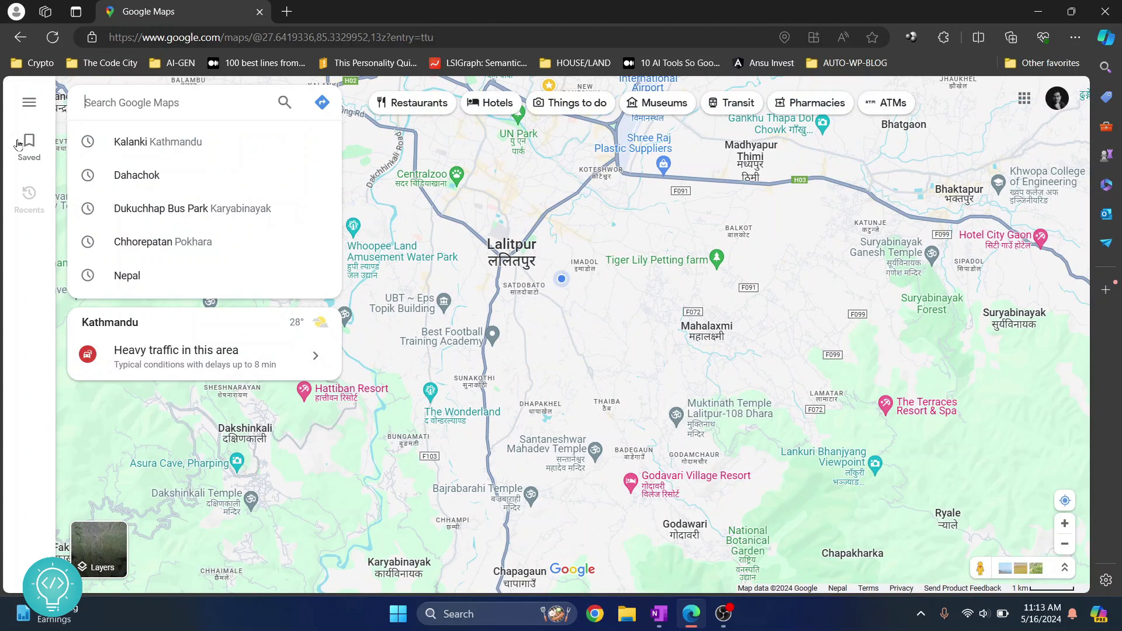
# - Start a new custom map from the Maps list under Saved in Google Maps
pyautogui.click(29, 101)
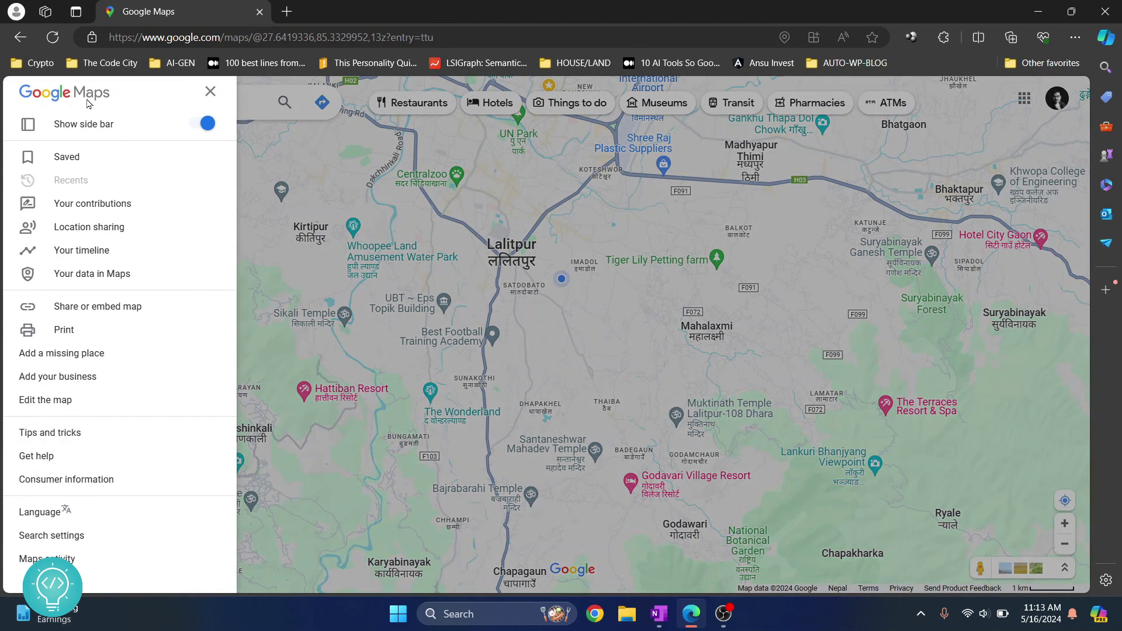
pyautogui.click(67, 157)
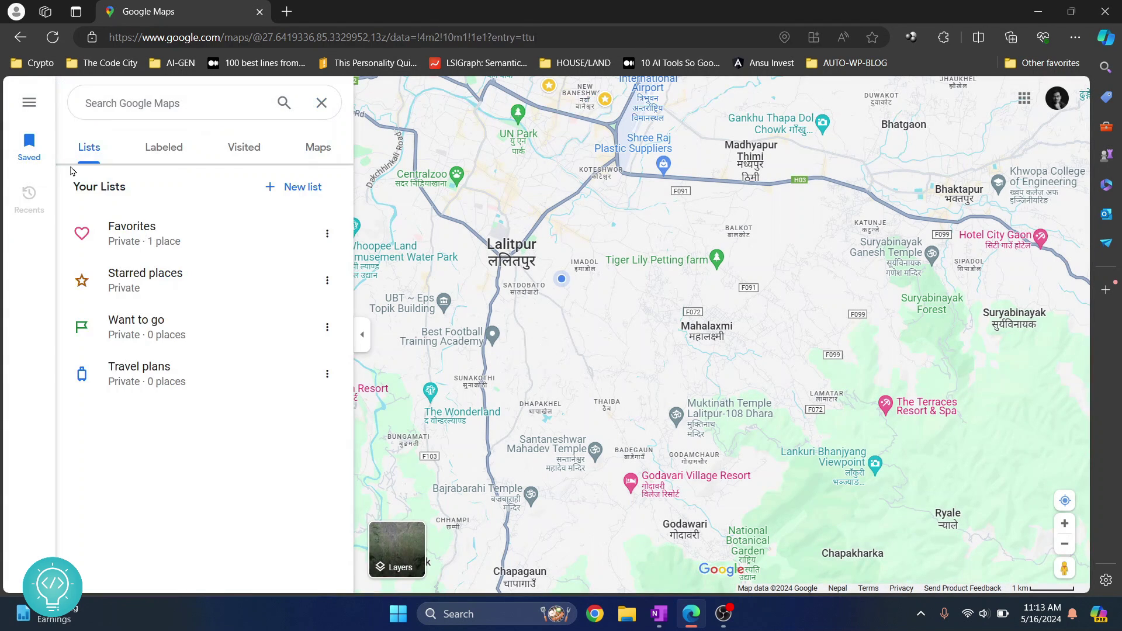
pyautogui.click(170, 146)
pyautogui.click(247, 153)
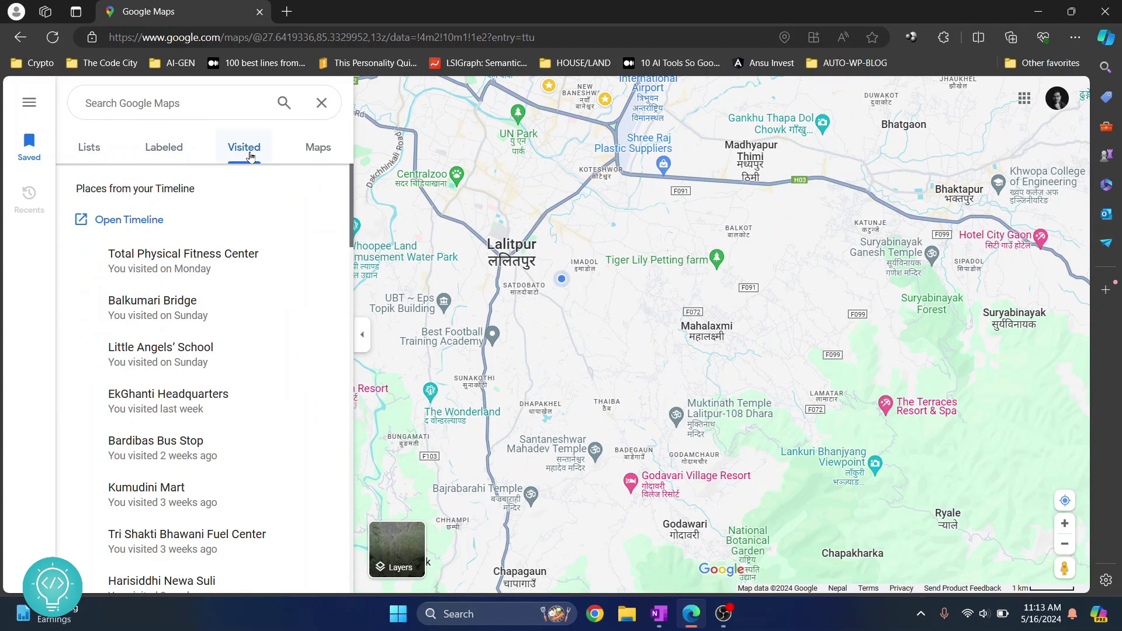
pyautogui.click(300, 155)
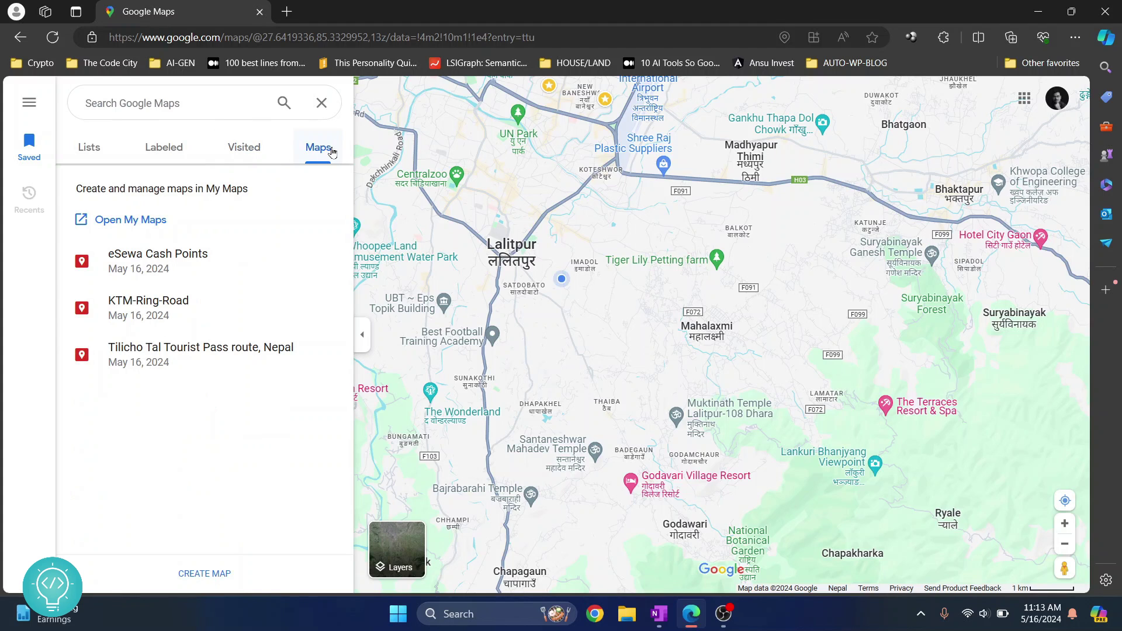
pyautogui.click(204, 575)
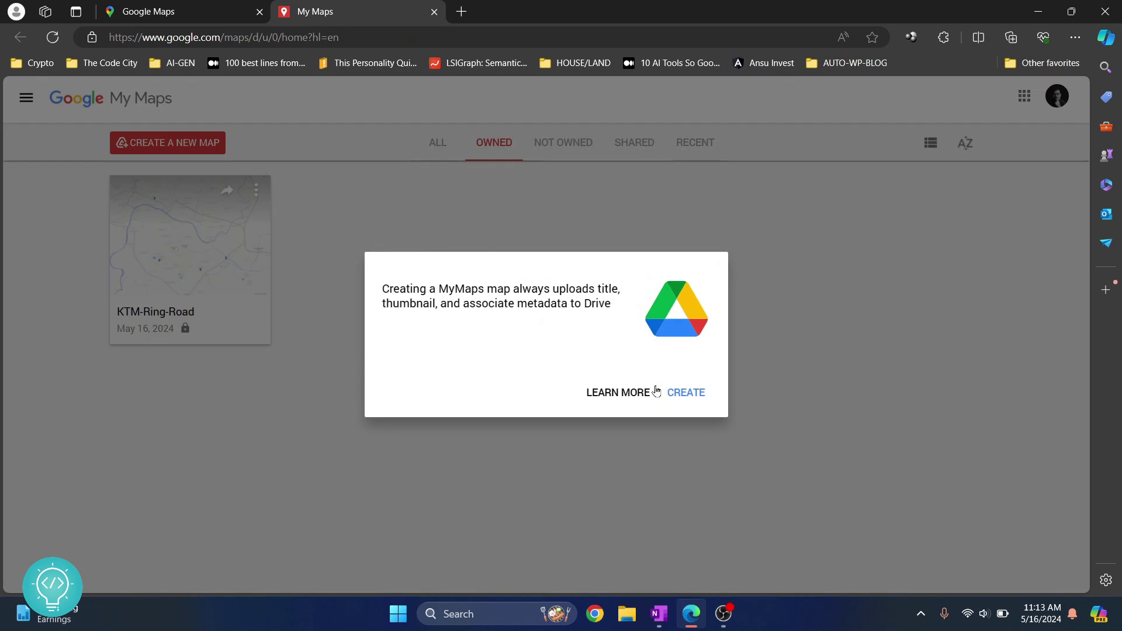
# - Confirm the new untitled map and zoom in on Kulekhani lake south-west of Kathmandu
pyautogui.click(679, 398)
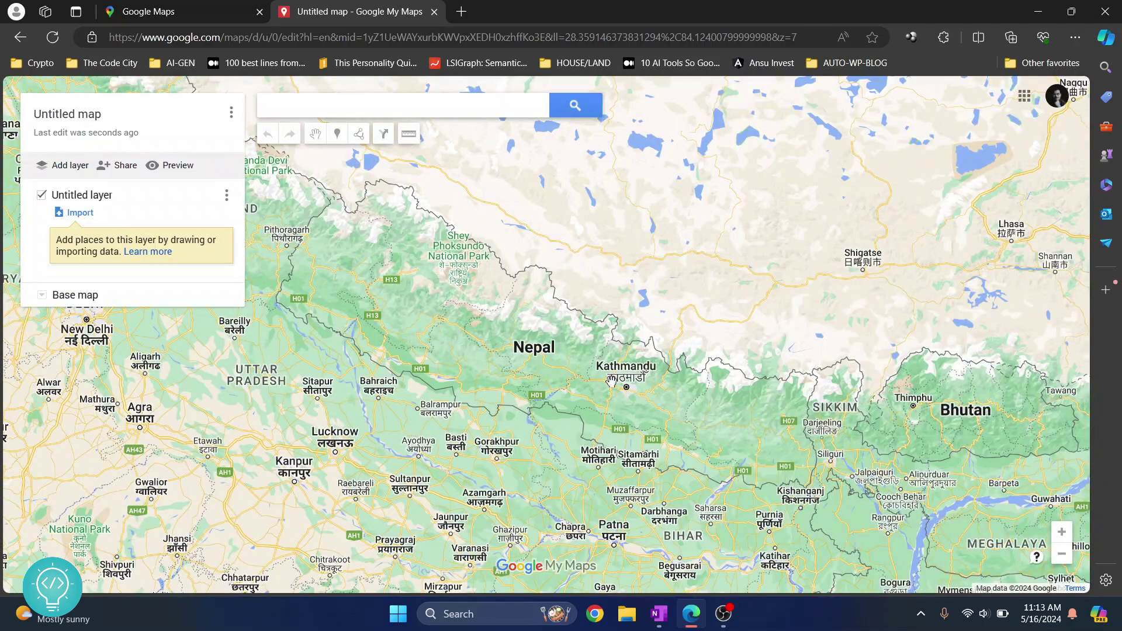
pyautogui.moveTo(611, 381); pyautogui.dragTo(539, 336)
pyautogui.scroll(1, 539, 336)
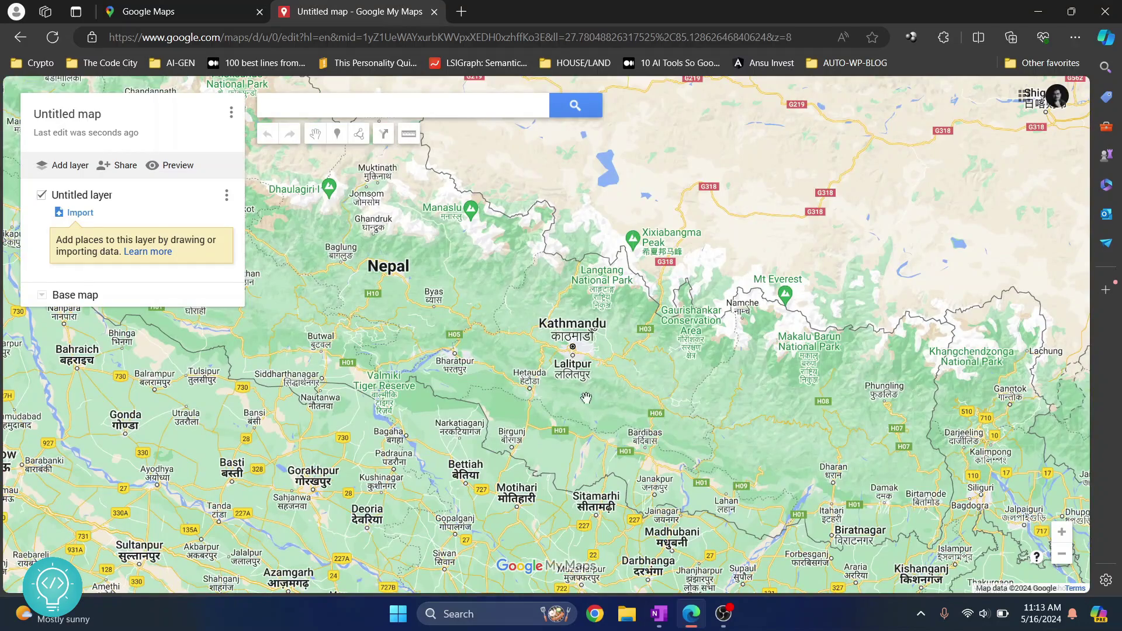
pyautogui.scroll(2, 557, 369)
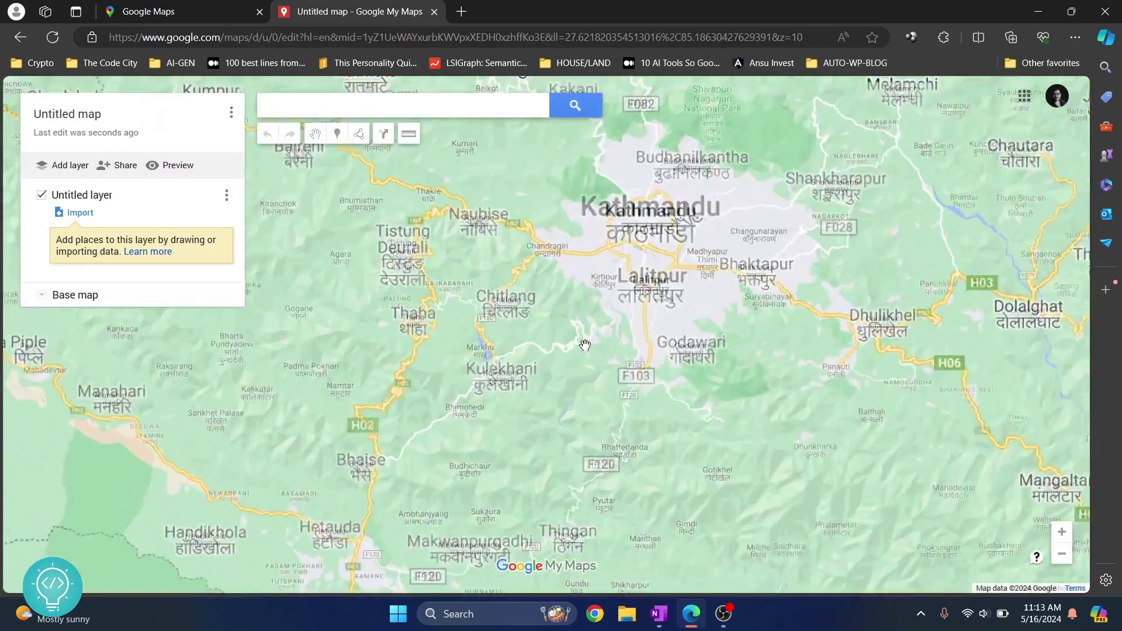
pyautogui.scroll(3, 585, 345)
pyautogui.moveTo(476, 276); pyautogui.dragTo(519, 267)
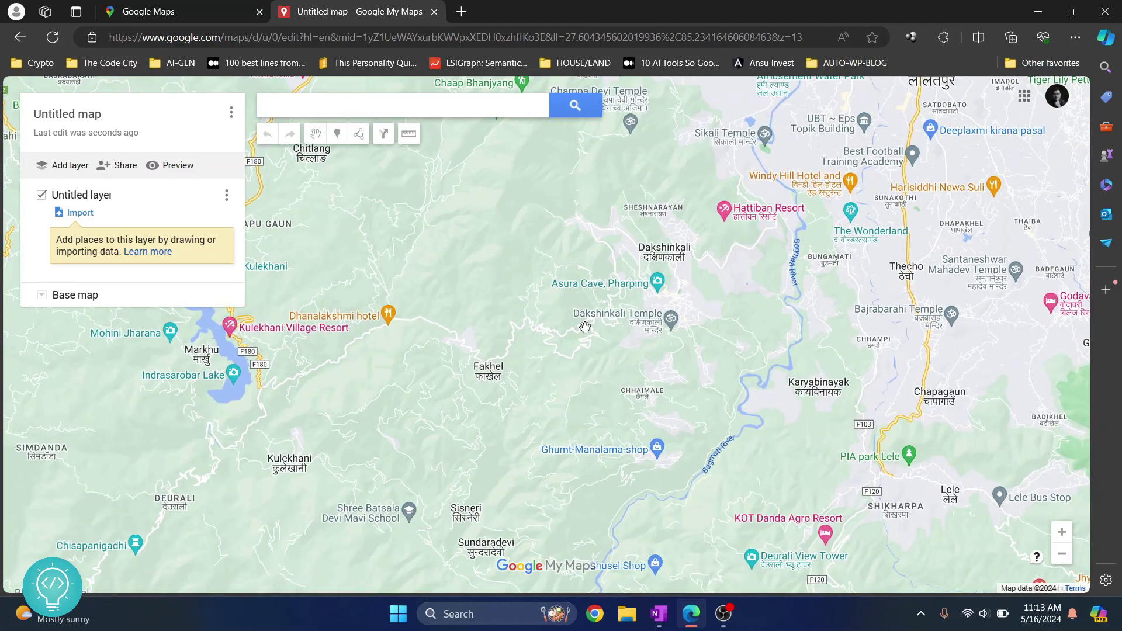
pyautogui.scroll(1, 585, 327)
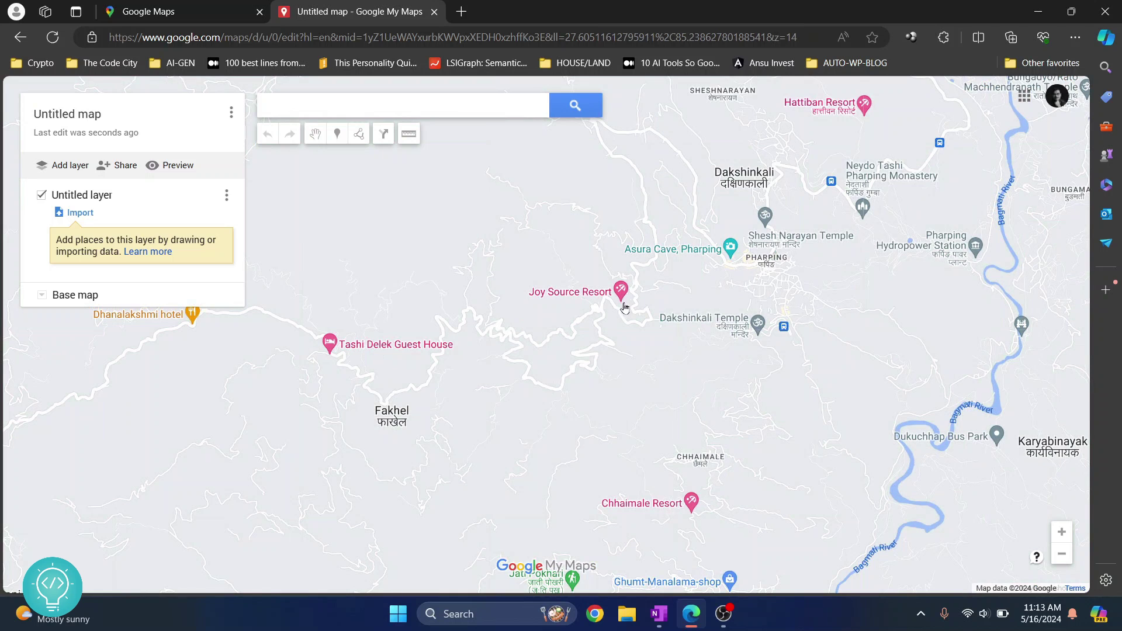
pyautogui.moveTo(489, 340); pyautogui.dragTo(607, 358)
pyautogui.moveTo(380, 388); pyautogui.dragTo(497, 363)
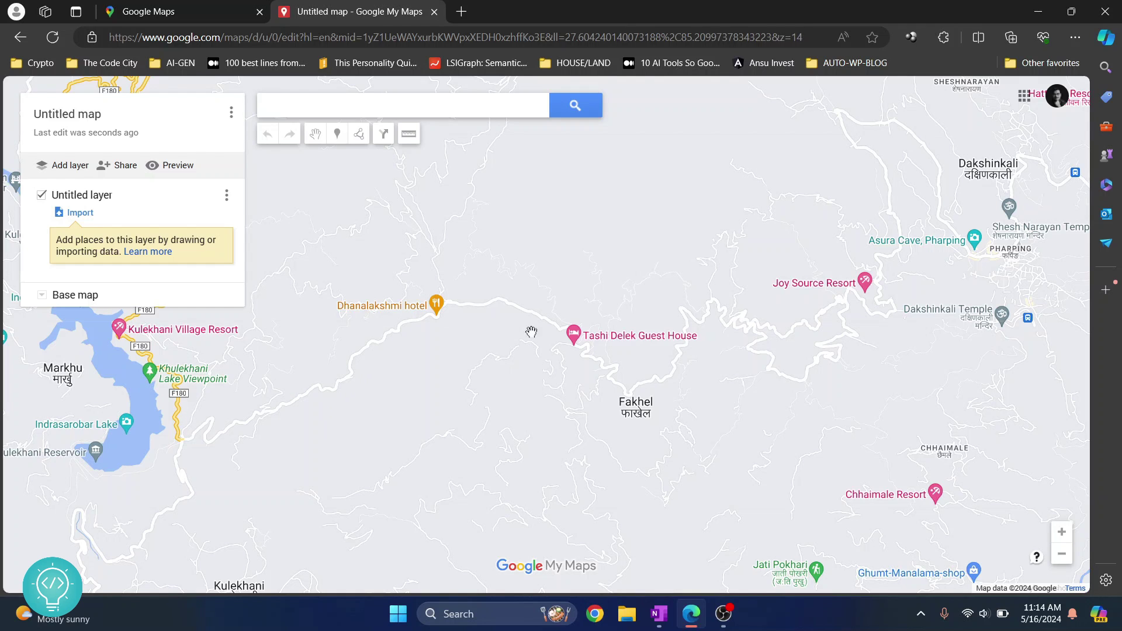
# - Add Kulekhani Village Resort, Kholcha Hotel & Lodge and Dhanalakshmi hotel to the layer
pyautogui.click(121, 339)
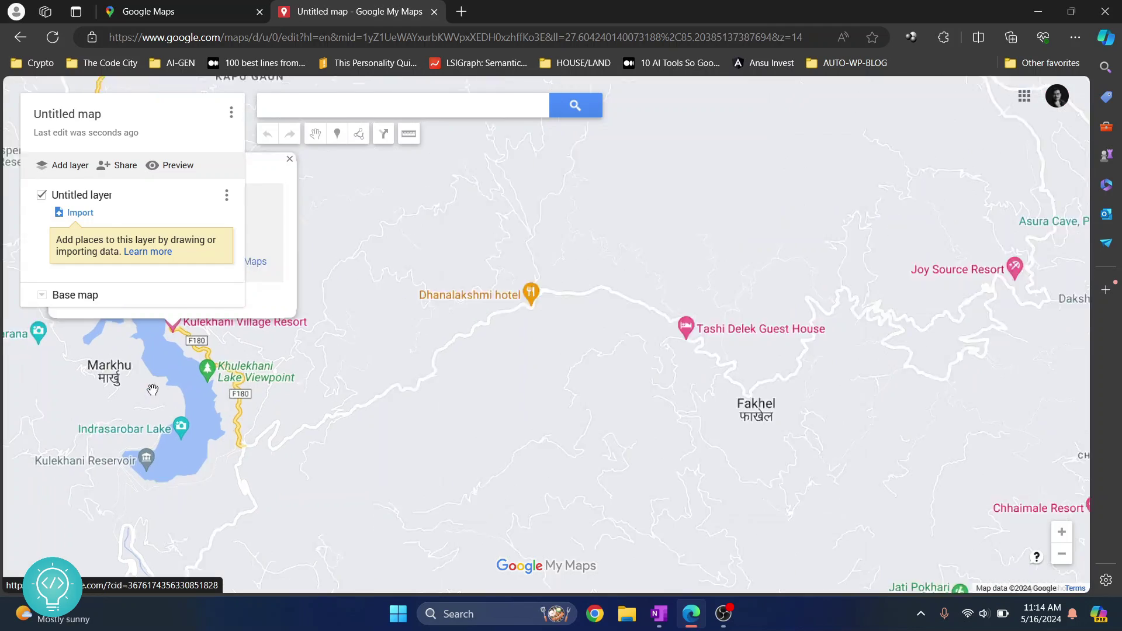
pyautogui.scroll(1, 149, 380)
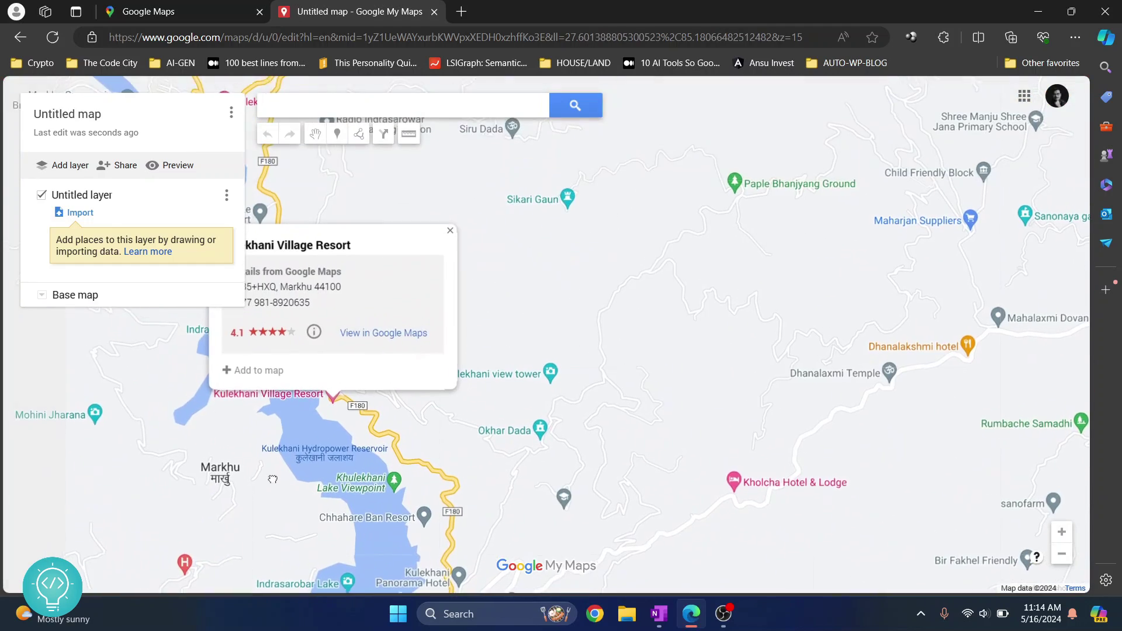
pyautogui.click(251, 368)
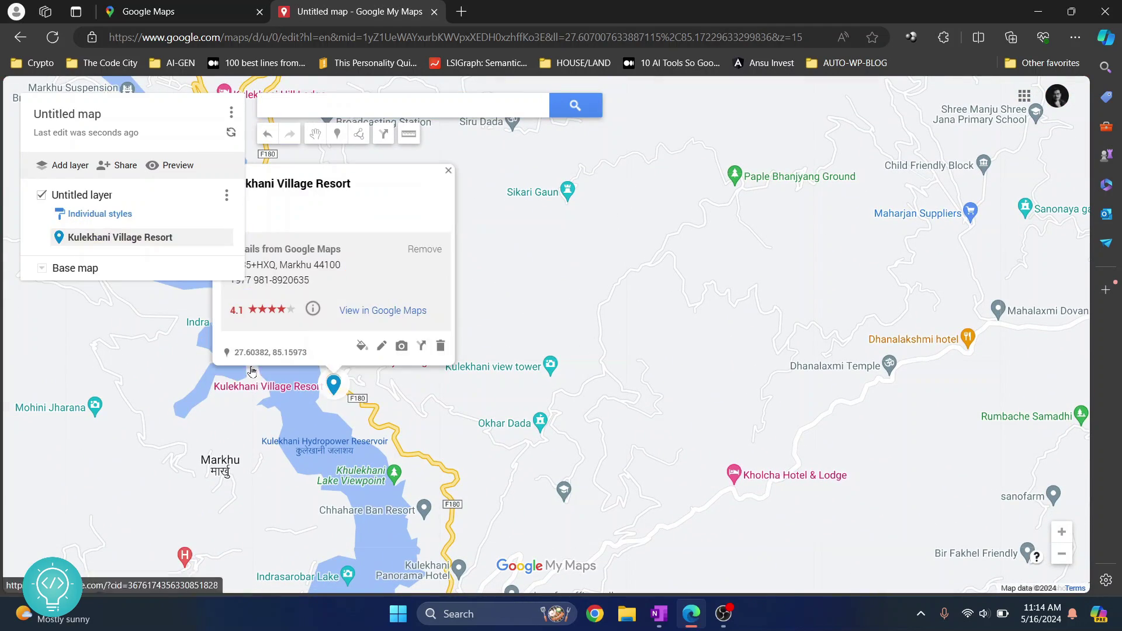
pyautogui.moveTo(367, 451); pyautogui.dragTo(333, 389)
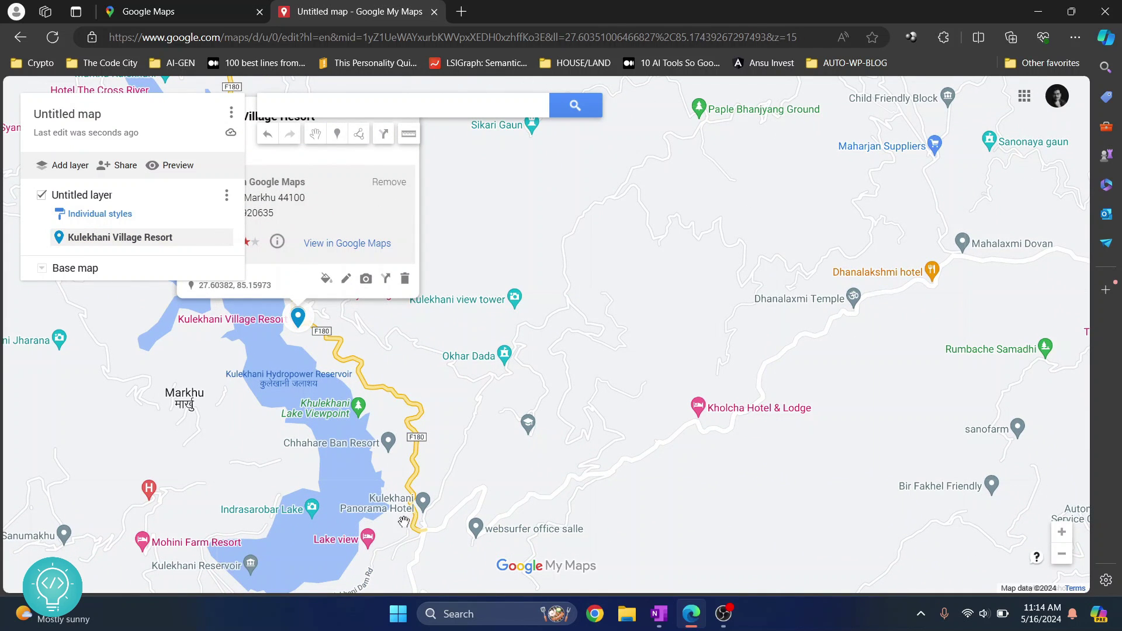
pyautogui.moveTo(403, 522); pyautogui.dragTo(349, 491)
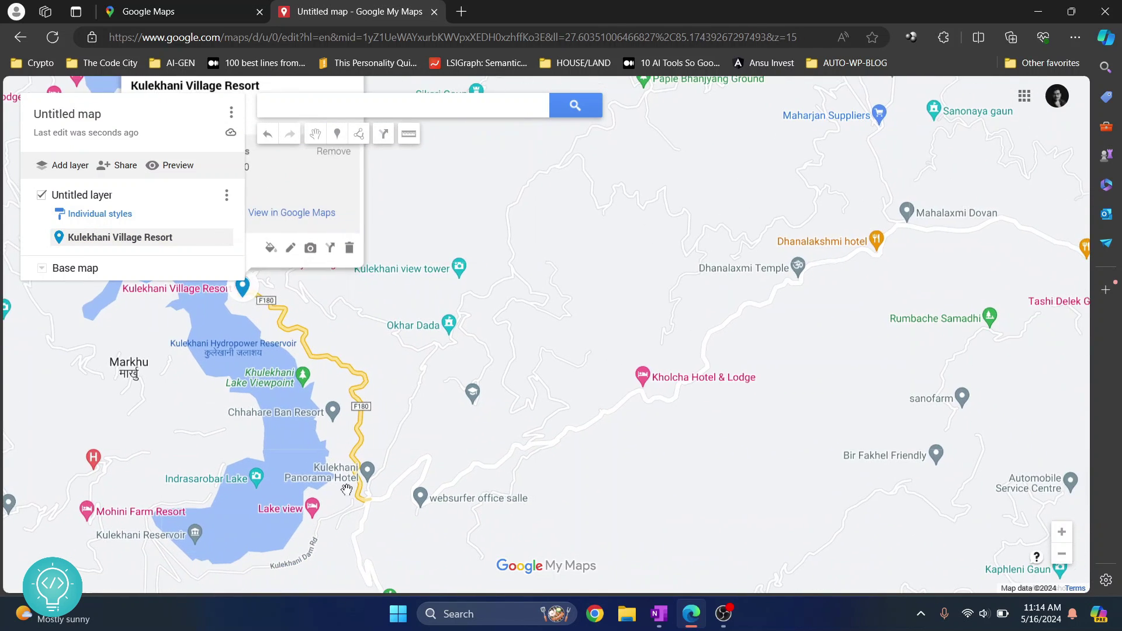
pyautogui.click(643, 380)
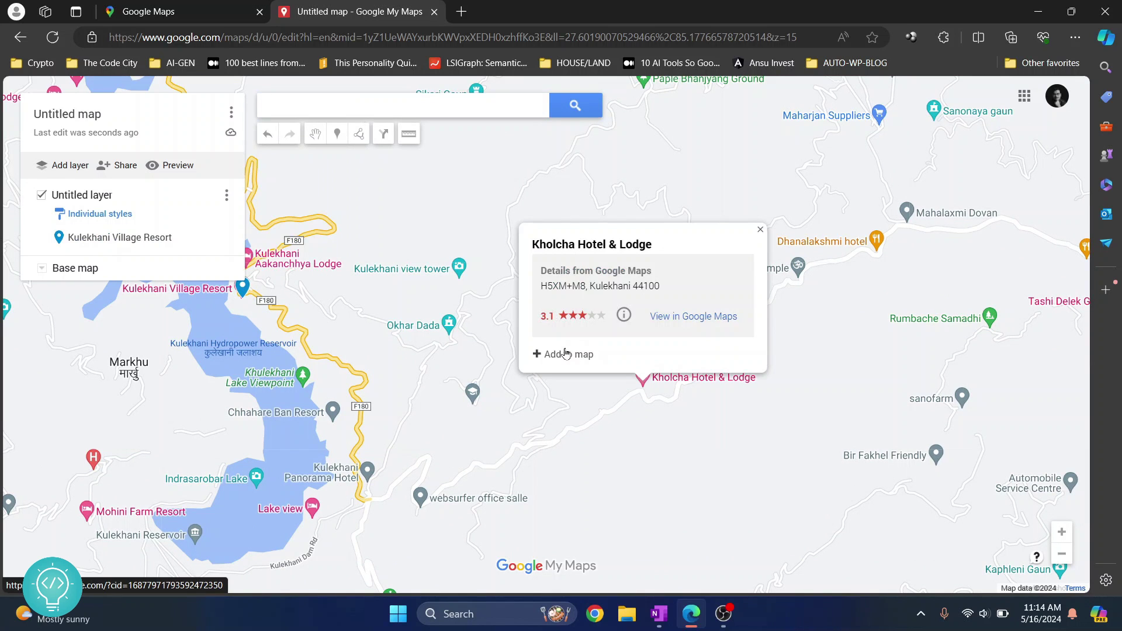
pyautogui.click(565, 353)
pyautogui.moveTo(499, 475); pyautogui.dragTo(363, 585)
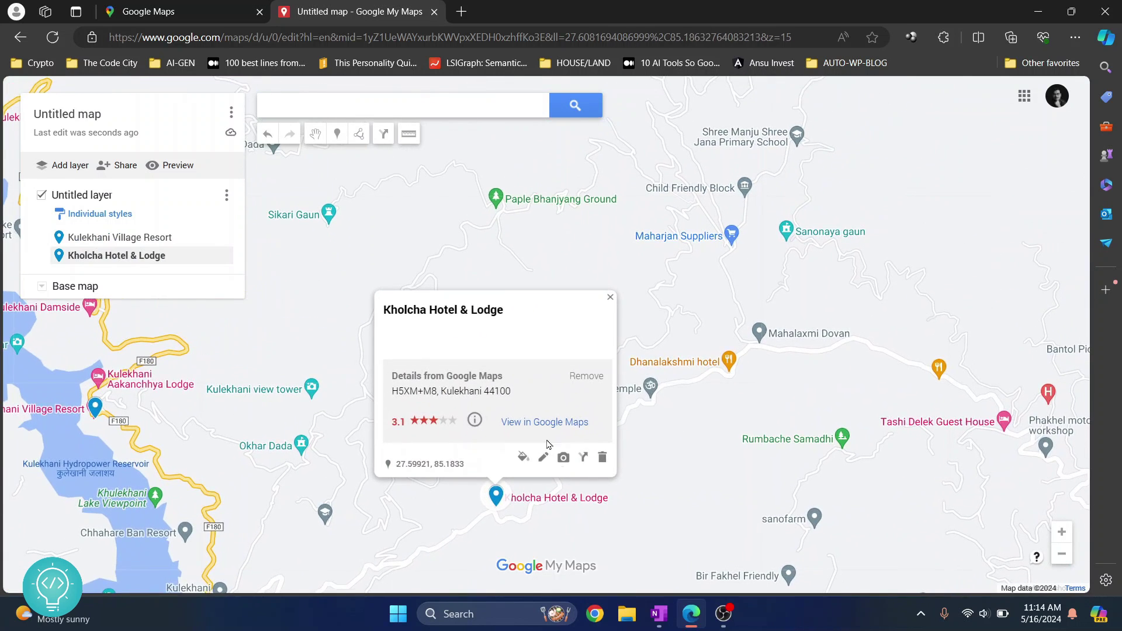
pyautogui.click(734, 377)
pyautogui.click(633, 335)
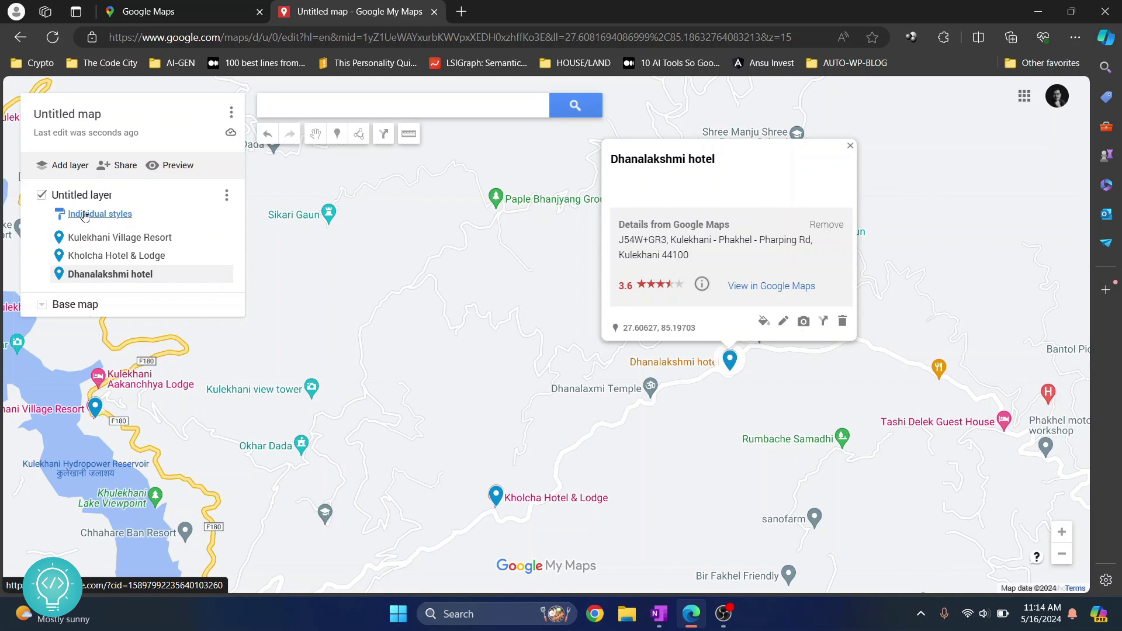
# - Title the map 'My Test Route'
pyautogui.click(97, 119)
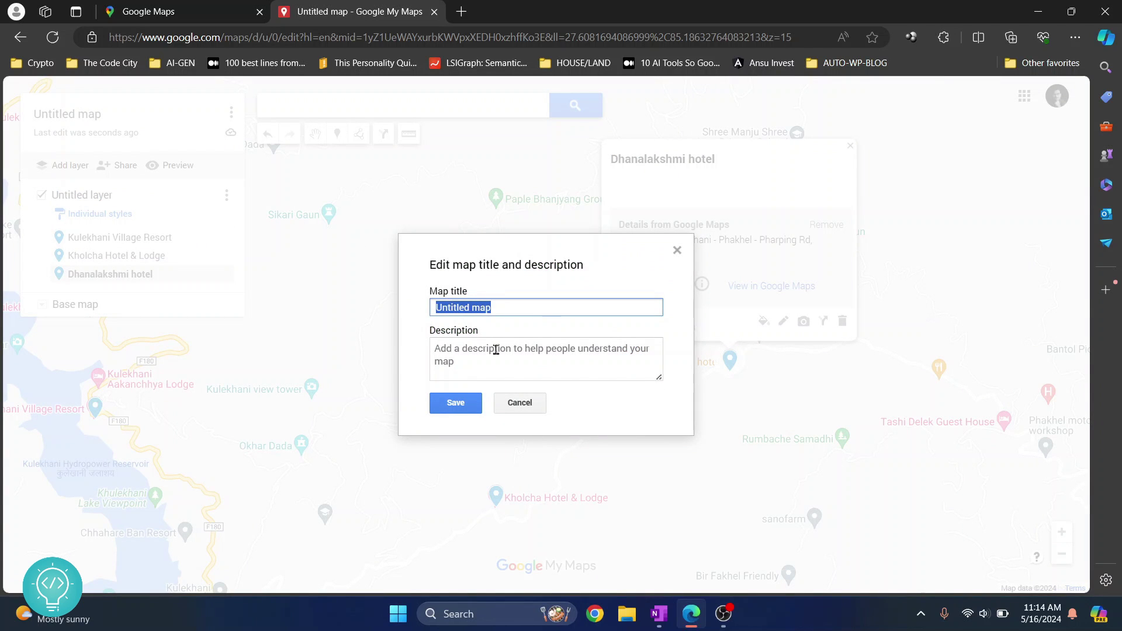
pyautogui.write('My')
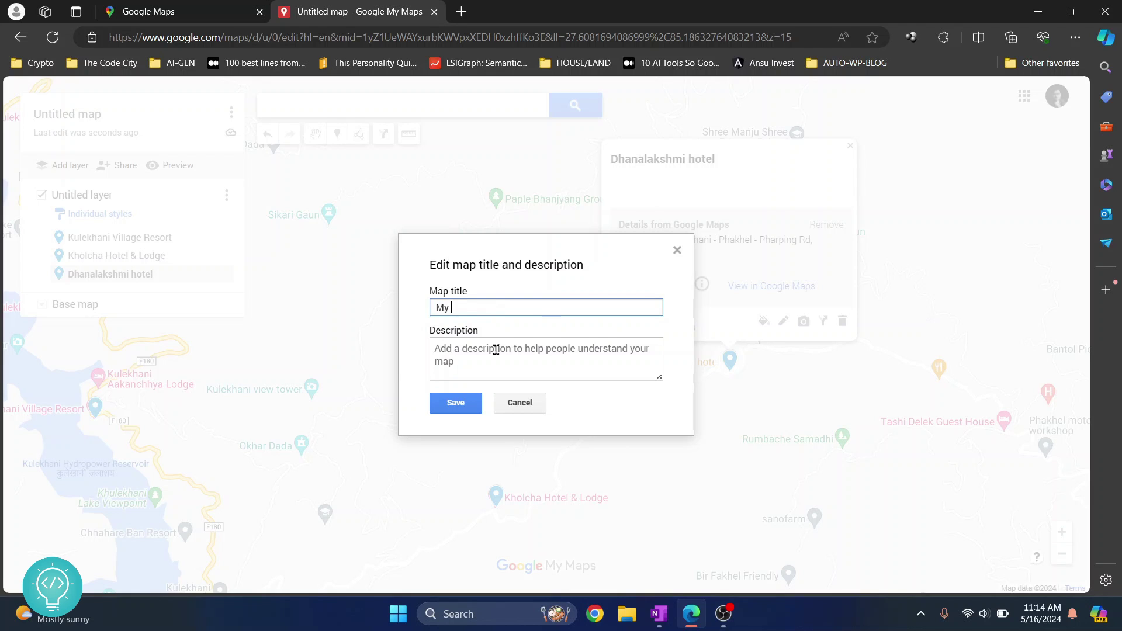
pyautogui.write(' Test Route')
pyautogui.click(456, 403)
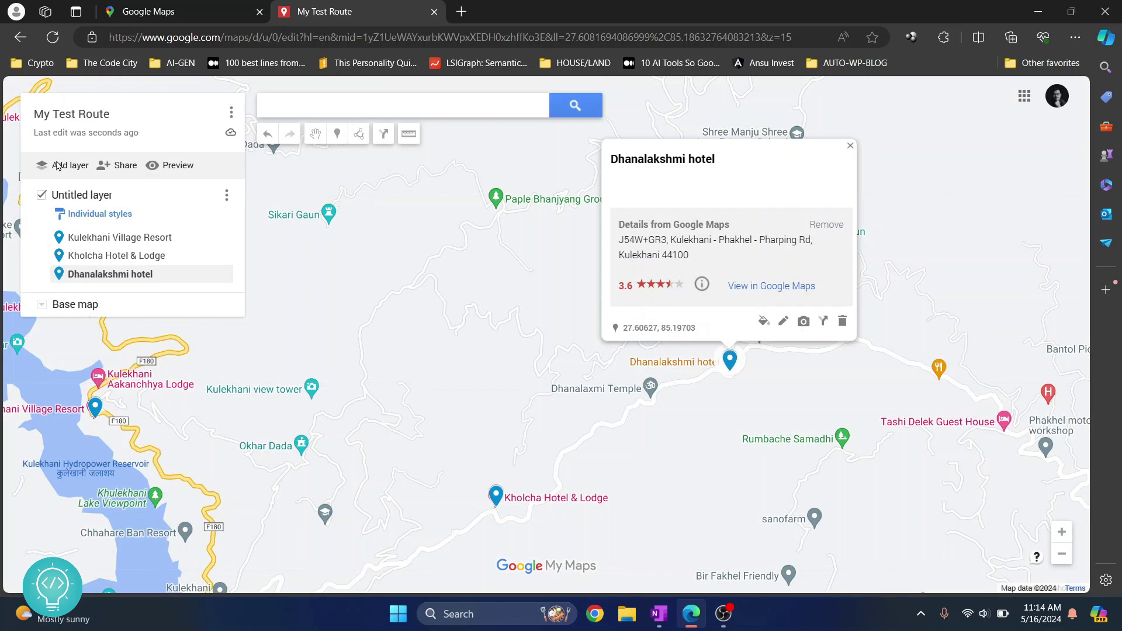
# - Rename the untitled layer to 'Hotels' and recenter the view on the hotel pins
pyautogui.click(227, 196)
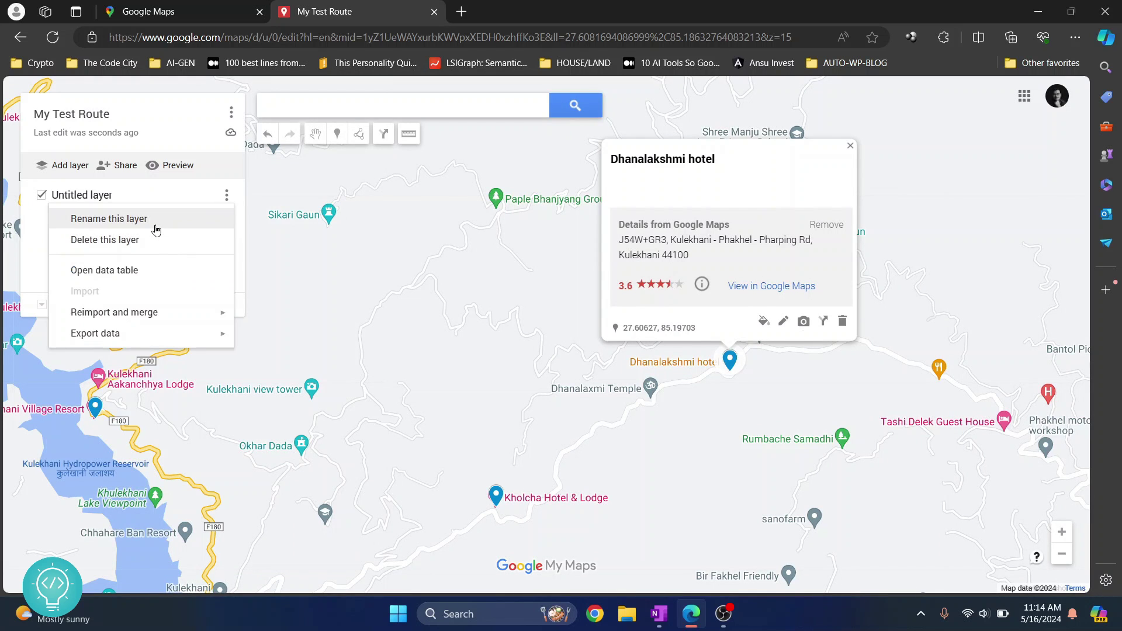
pyautogui.click(156, 227)
pyautogui.write('Hotels')
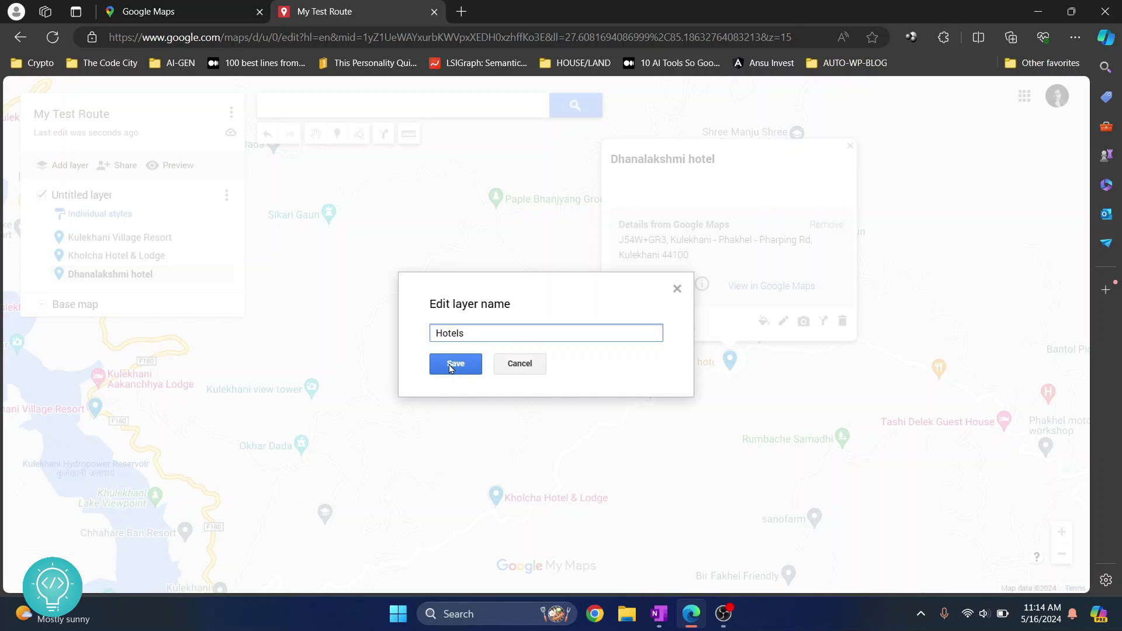
pyautogui.click(450, 362)
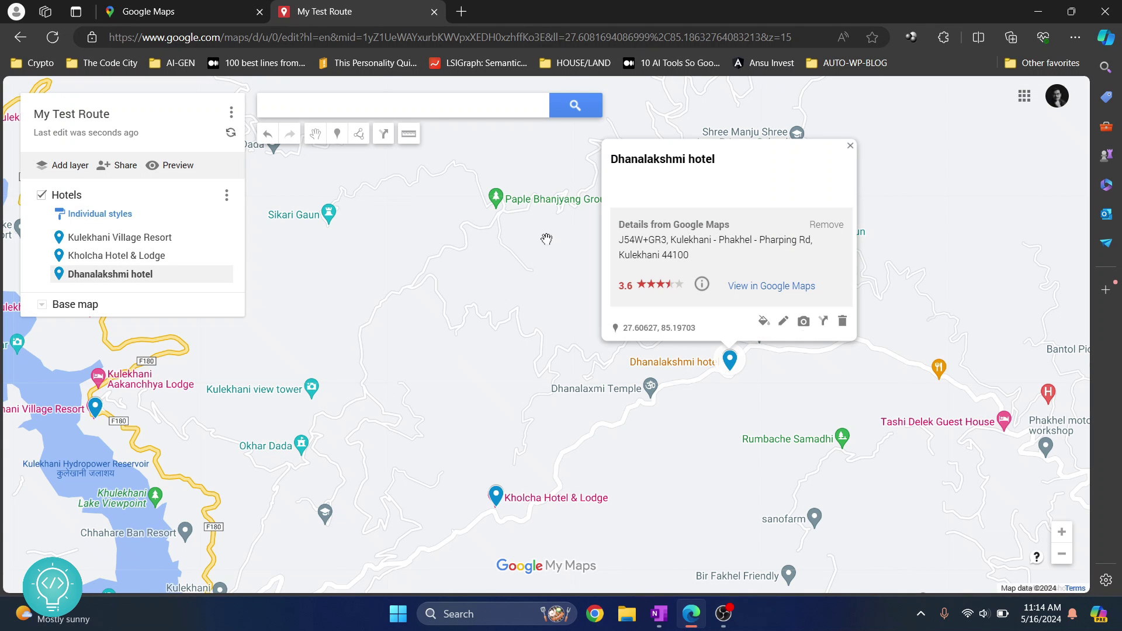
pyautogui.moveTo(500, 371); pyautogui.dragTo(526, 252)
pyautogui.moveTo(362, 485); pyautogui.dragTo(606, 478)
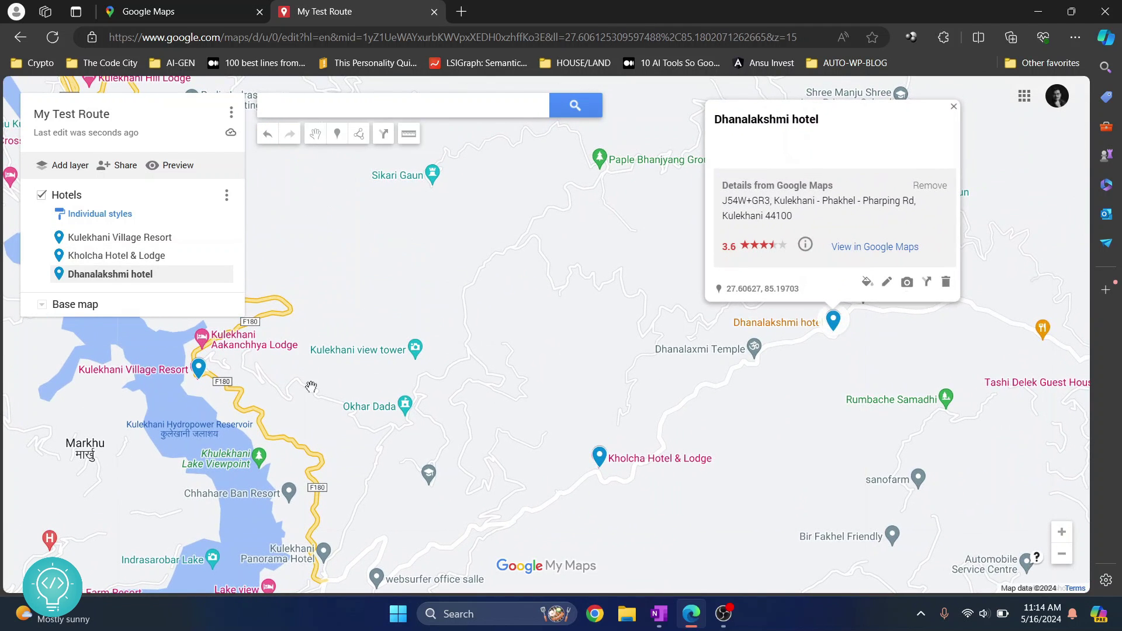
pyautogui.moveTo(483, 443); pyautogui.dragTo(568, 328)
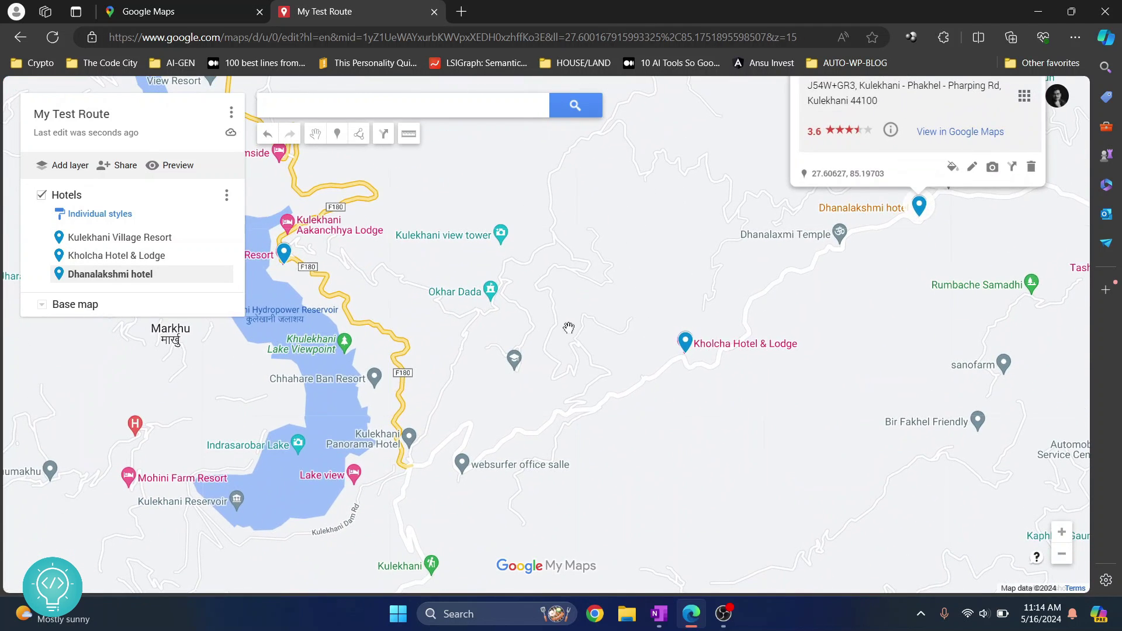
# - Try several base map styles, including Simple Atlas, then settle on the light grey simplified one
pyautogui.click(42, 305)
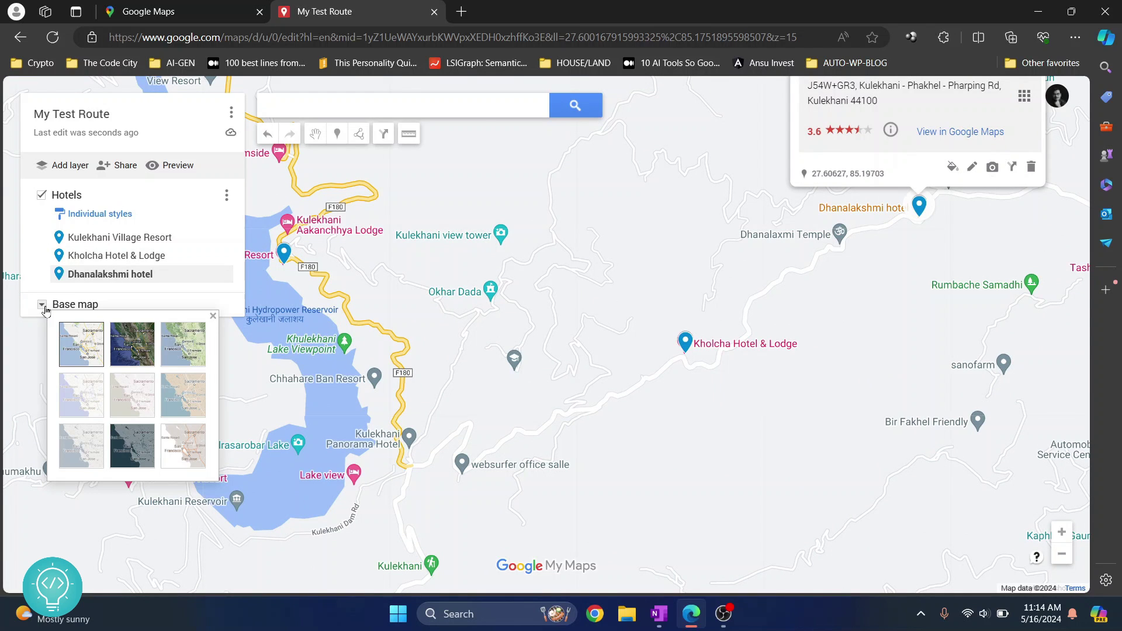
pyautogui.click(81, 401)
pyautogui.click(132, 396)
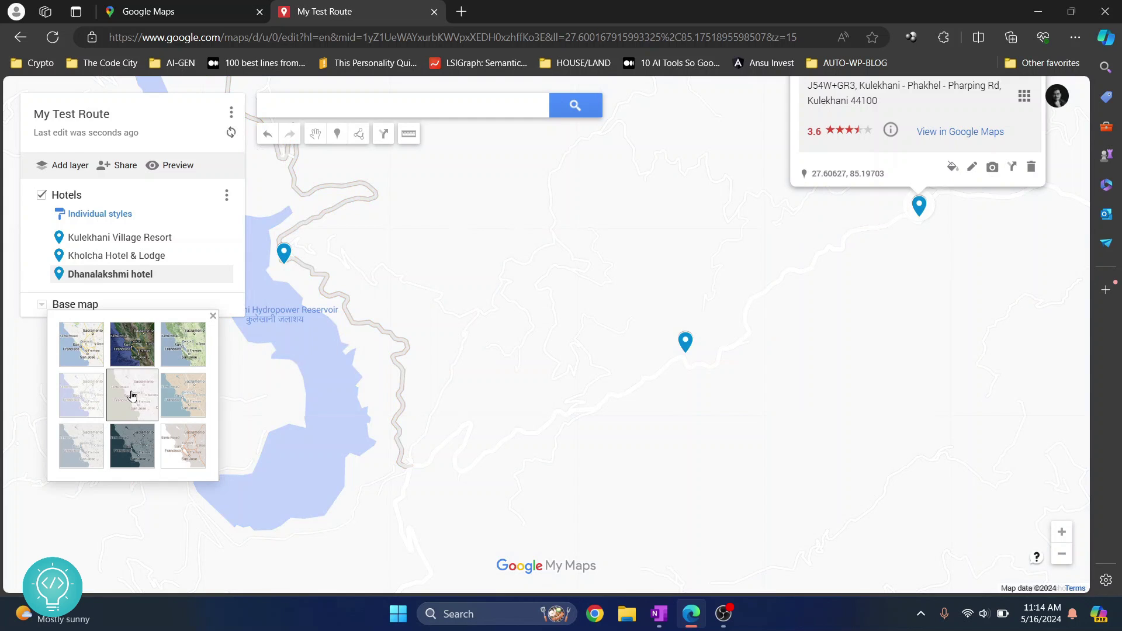
pyautogui.click(198, 402)
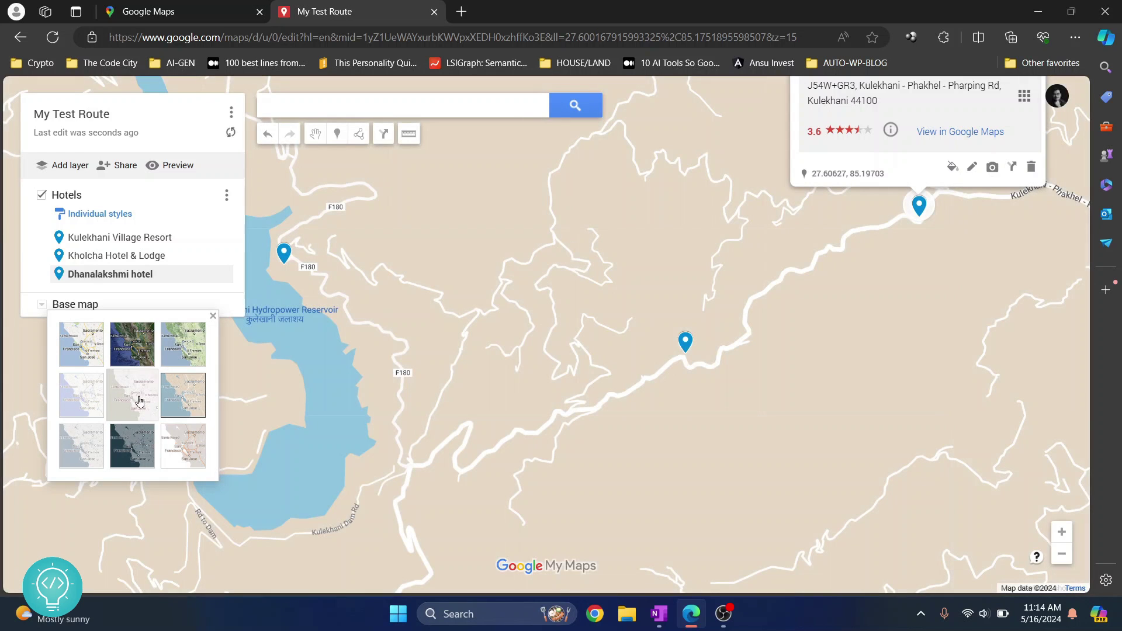
pyautogui.click(74, 403)
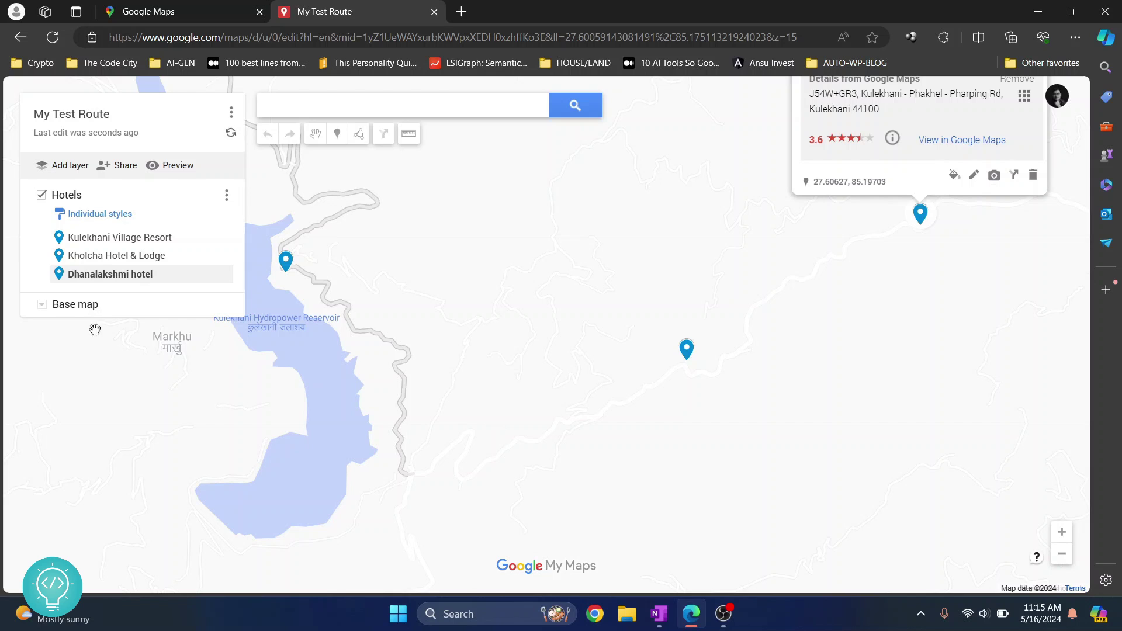
# - Add a new layer and rename it 'Tea Break'
pyautogui.click(70, 169)
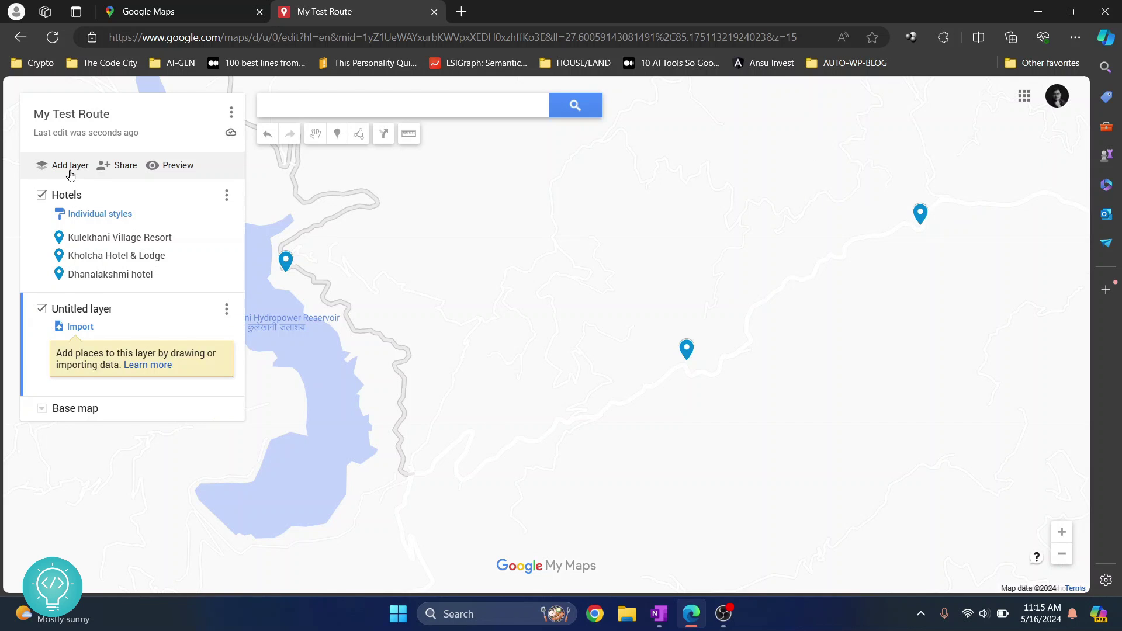
pyautogui.click(226, 309)
pyautogui.click(146, 344)
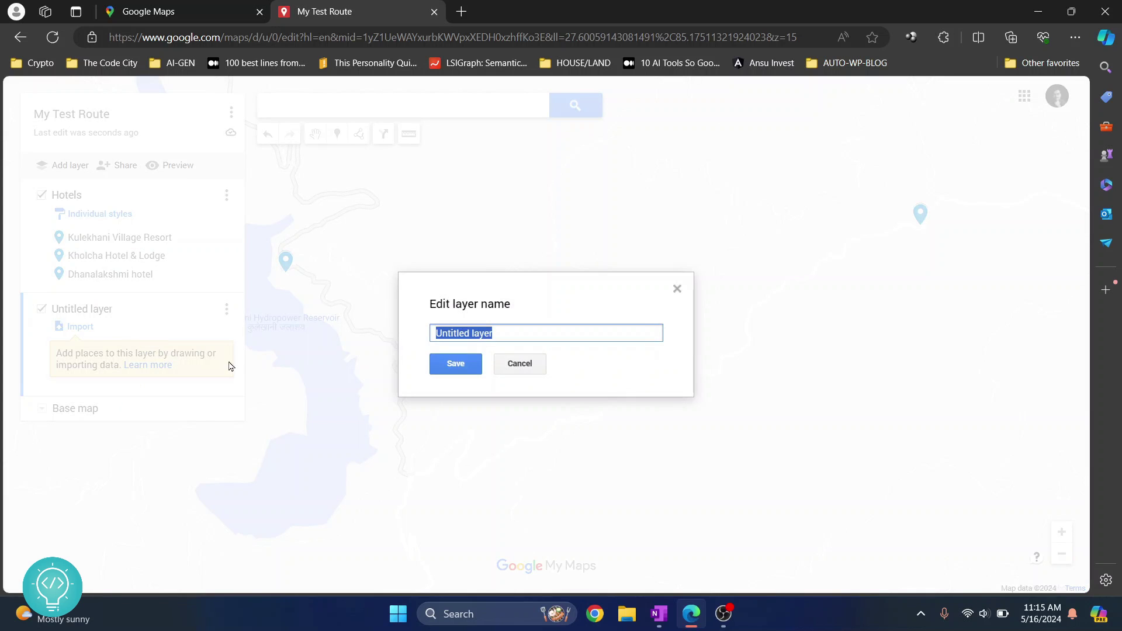
pyautogui.write('Tea Break')
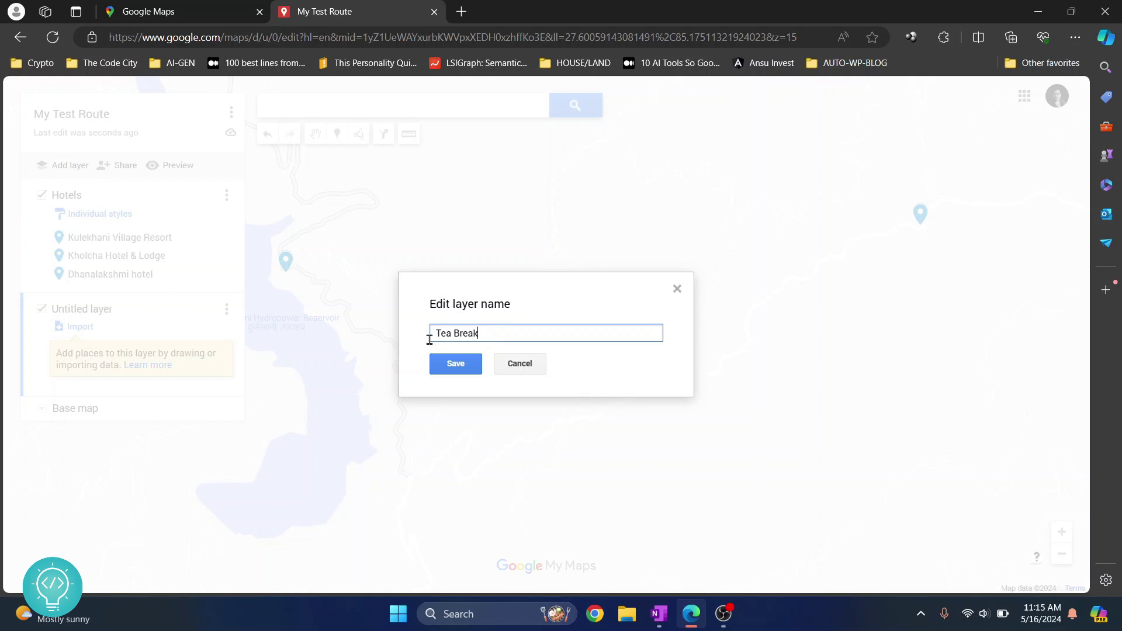
pyautogui.click(455, 363)
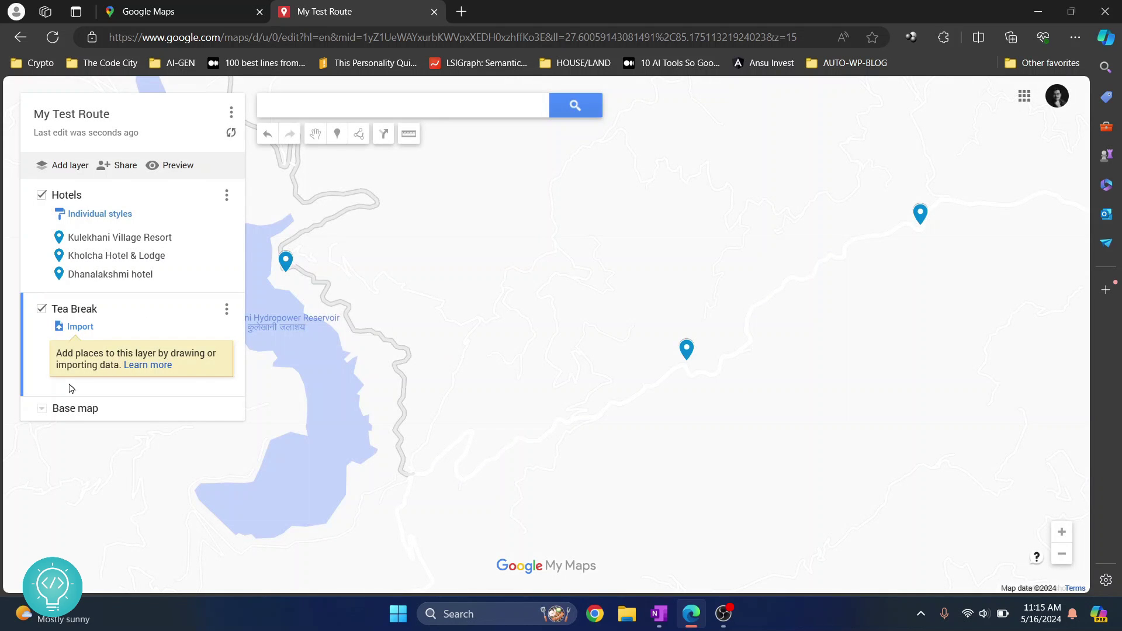
pyautogui.moveTo(551, 407); pyautogui.dragTo(643, 391)
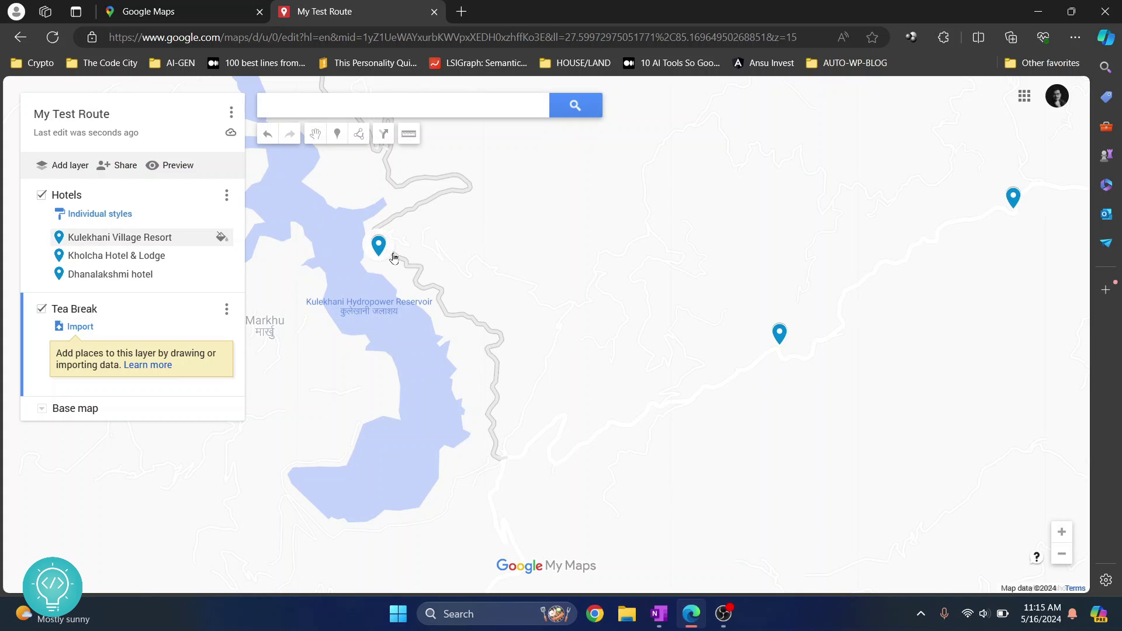
# - Switch the base map back to the detailed standard map style
pyautogui.click(41, 409)
pyautogui.click(81, 448)
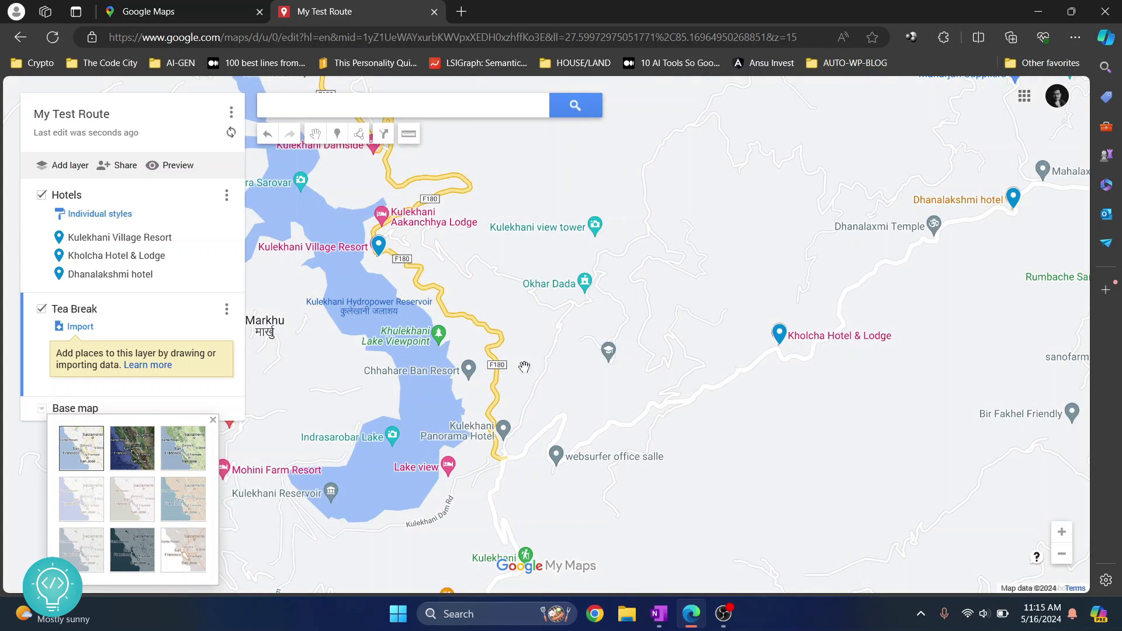
pyautogui.click(526, 455)
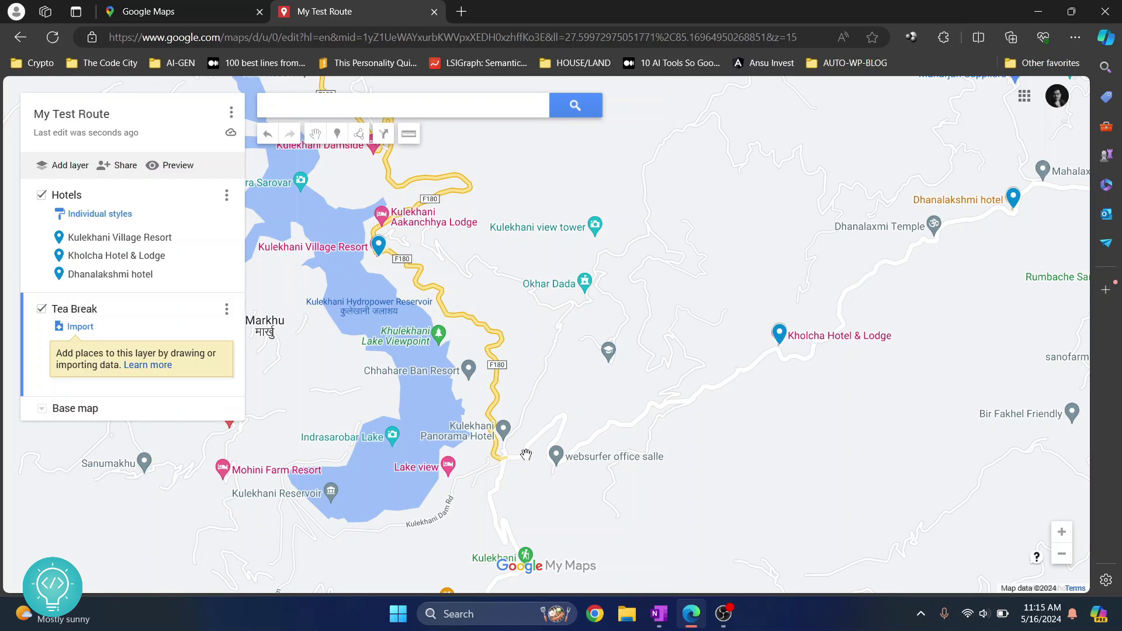
# - Drop a pin named 'Break 1' on the road near Kulekhani Panorama Hotel
pyautogui.click(337, 134)
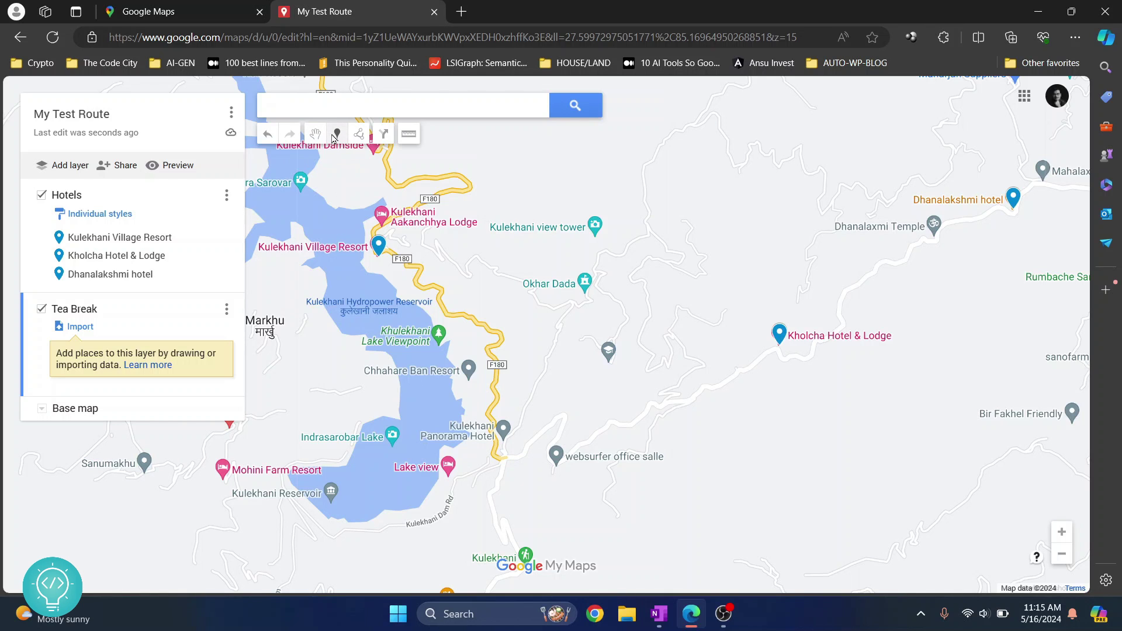
pyautogui.click(528, 452)
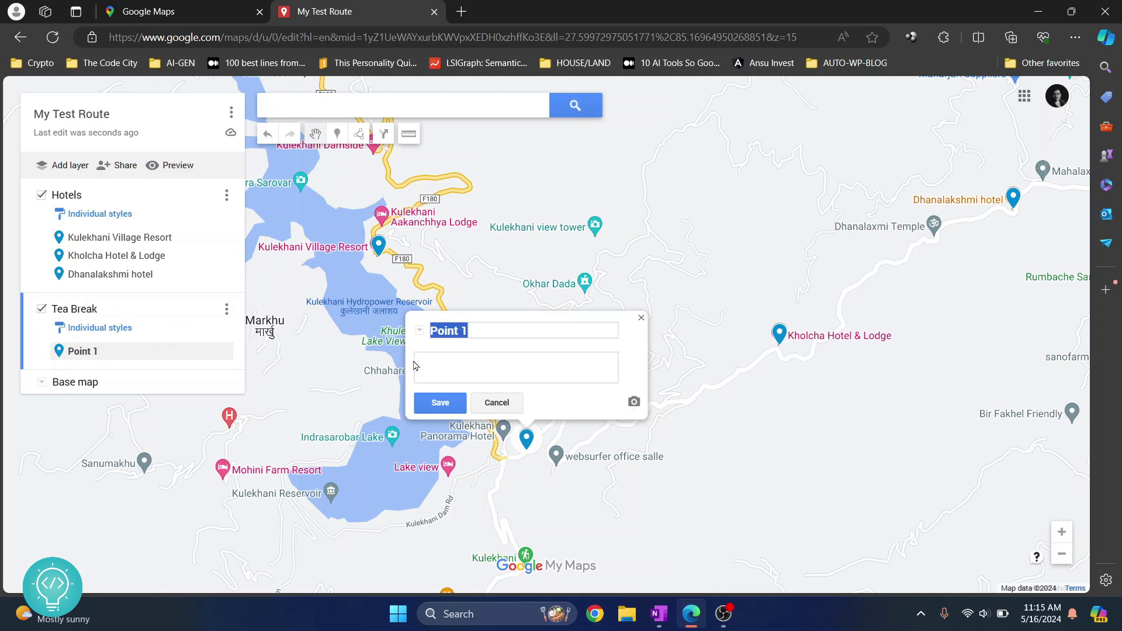
pyautogui.write('Break')
pyautogui.click(440, 403)
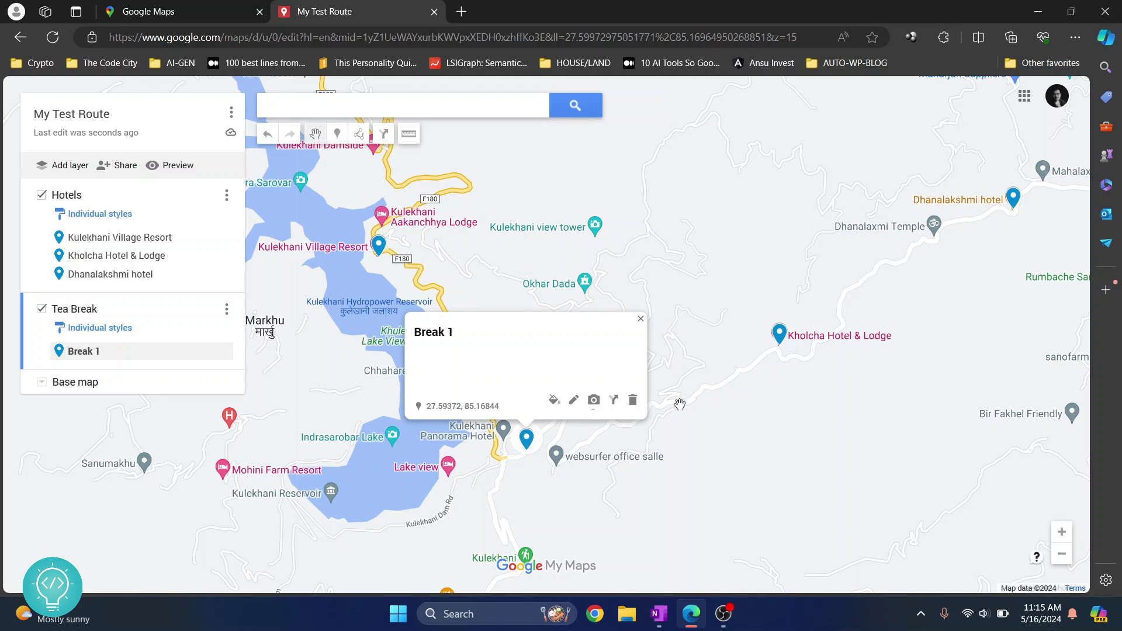
# - Add a second pin named 'Break 2' further along the road
pyautogui.click(712, 390)
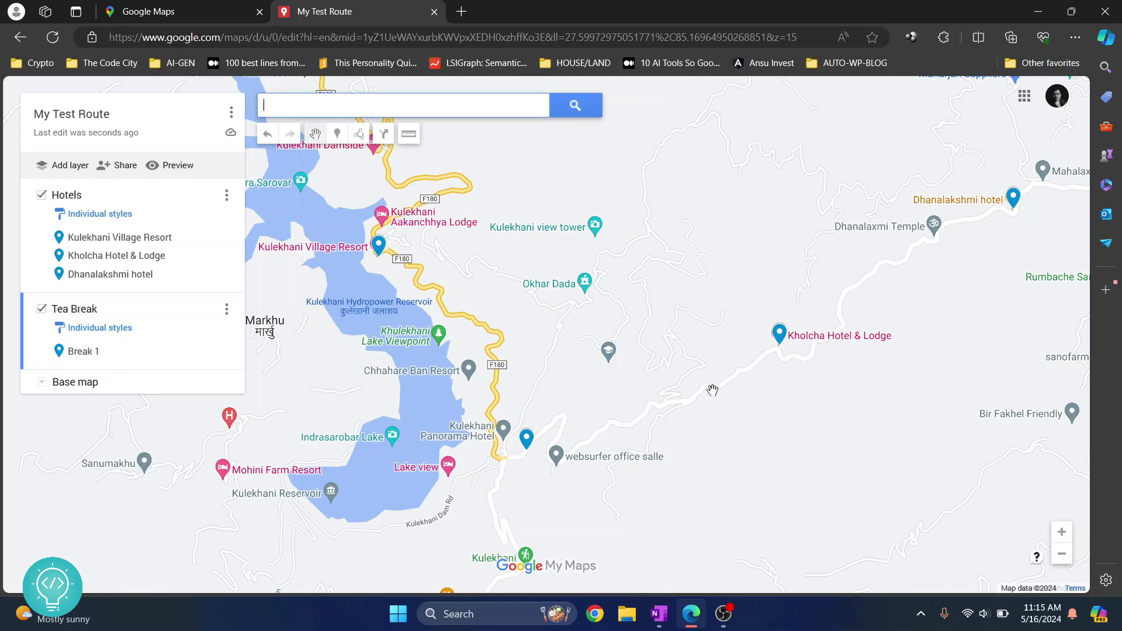
pyautogui.press('m')
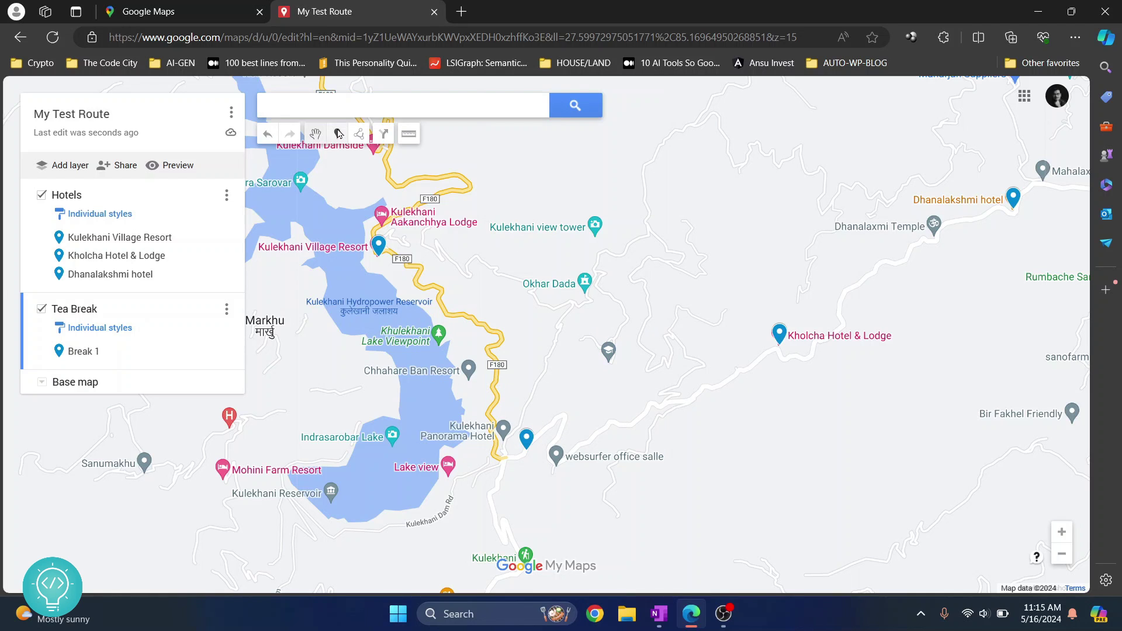
pyautogui.click(722, 389)
pyautogui.write('Br')
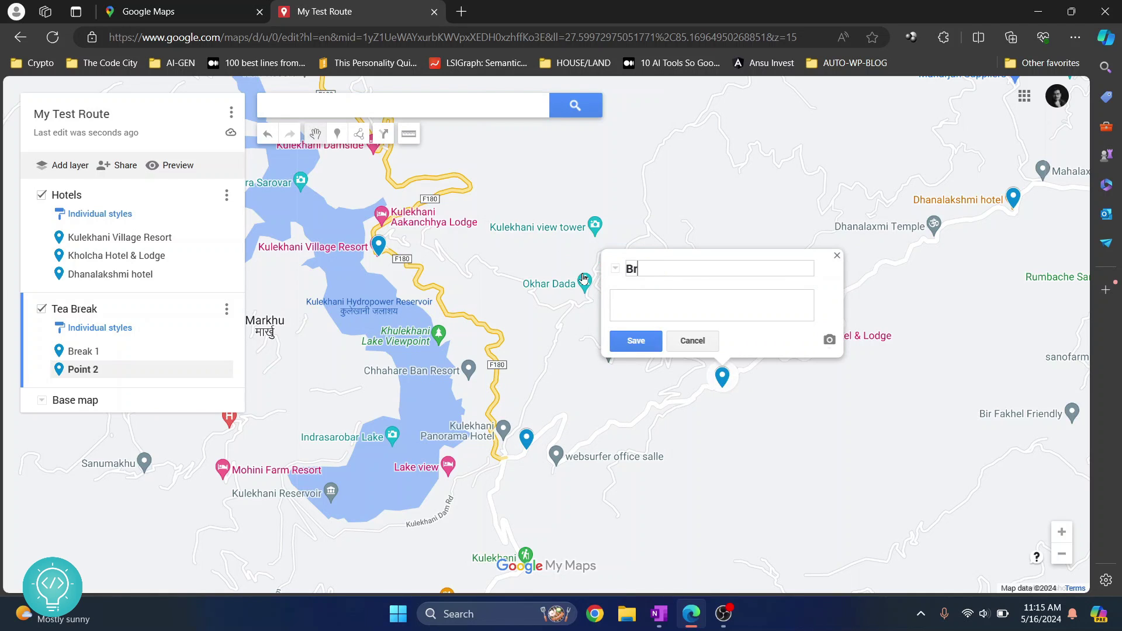
pyautogui.write('eak 2')
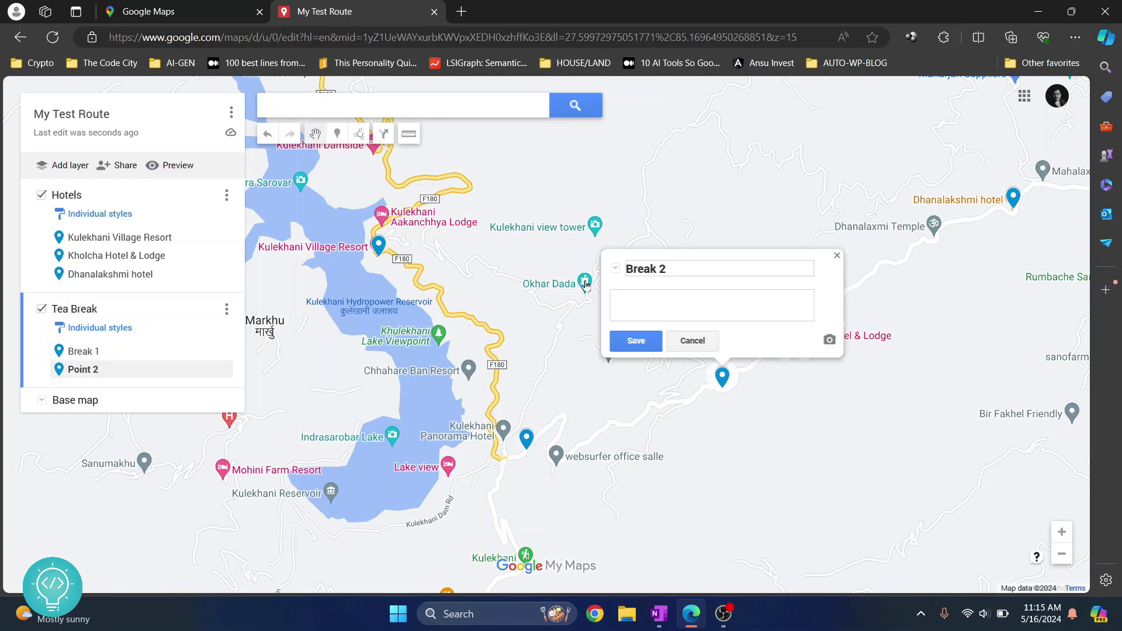
pyautogui.click(640, 345)
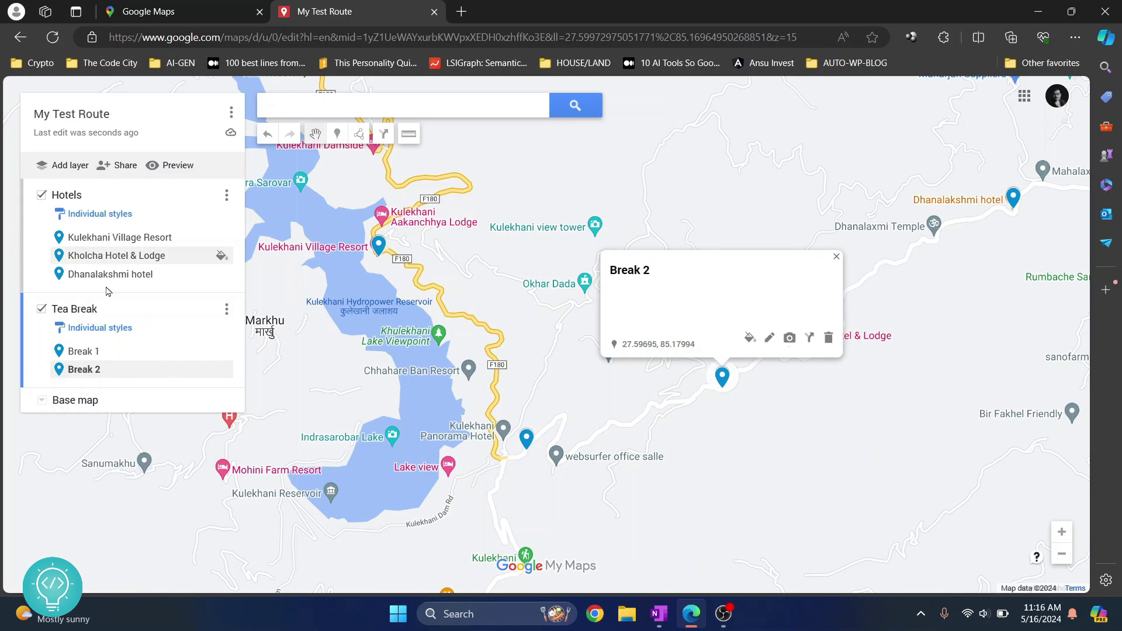
# - Return the base map to the light simplified style and adjust the view
pyautogui.click(43, 401)
pyautogui.click(81, 492)
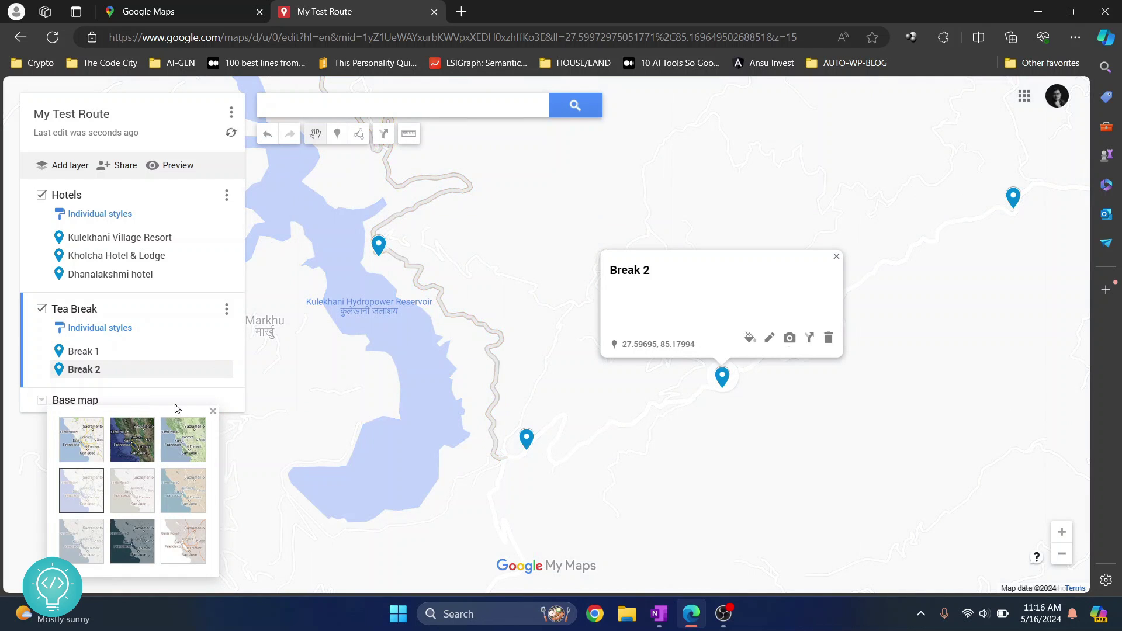
pyautogui.click(213, 411)
pyautogui.click(835, 266)
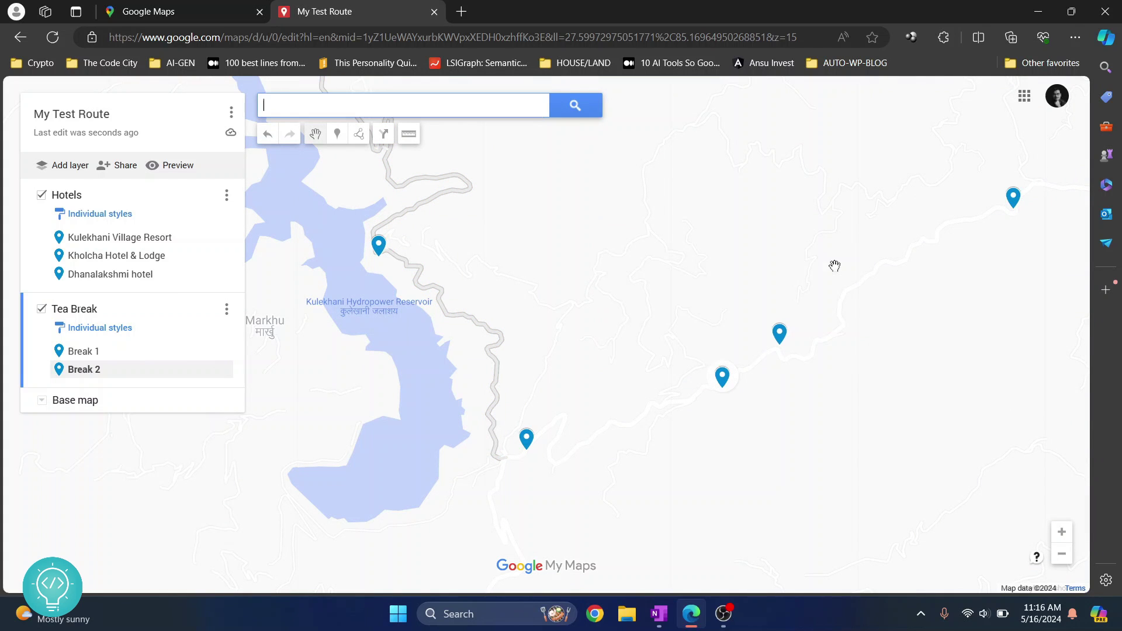
pyautogui.moveTo(929, 262); pyautogui.dragTo(865, 275)
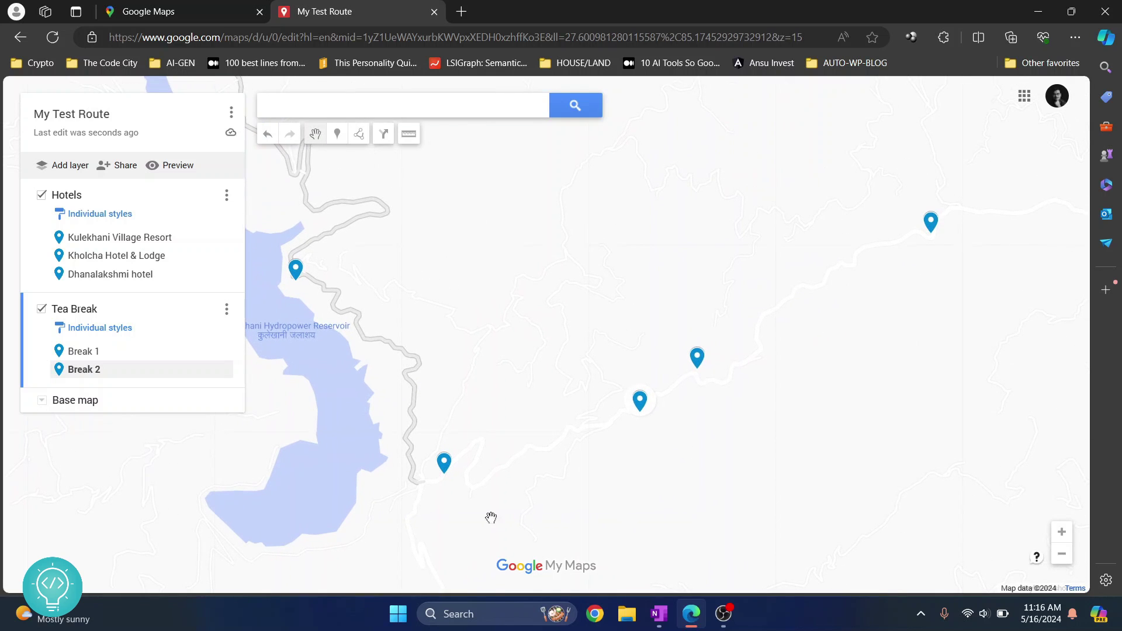
# - Uncheck the Hotels layer so only the Break 1 and Break 2 pins remain visible
pyautogui.click(42, 309)
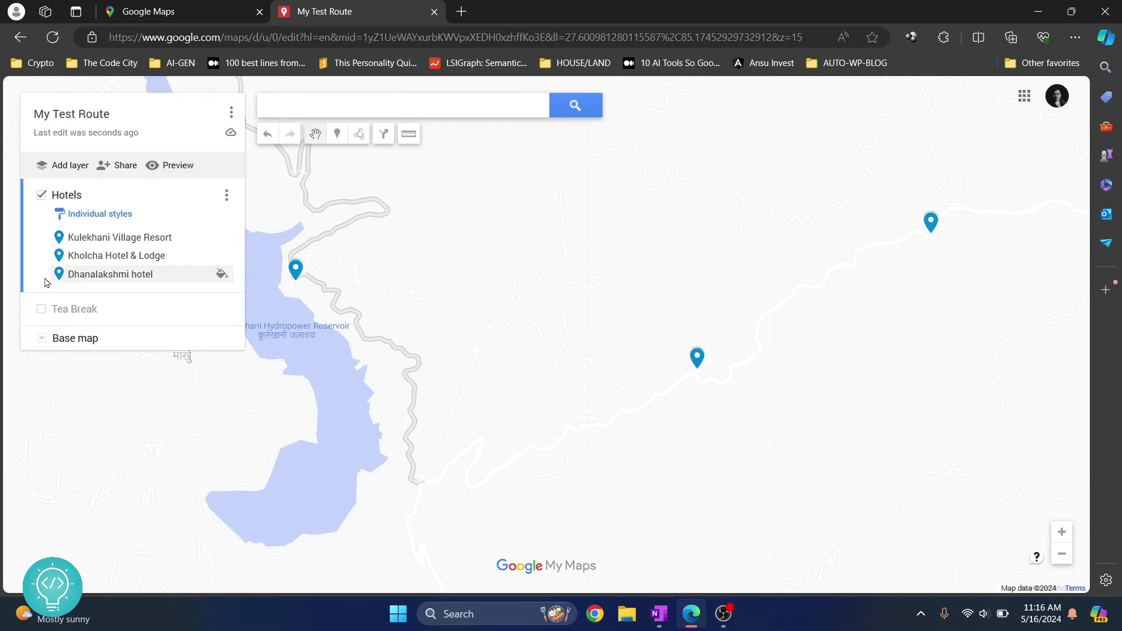
pyautogui.click(41, 309)
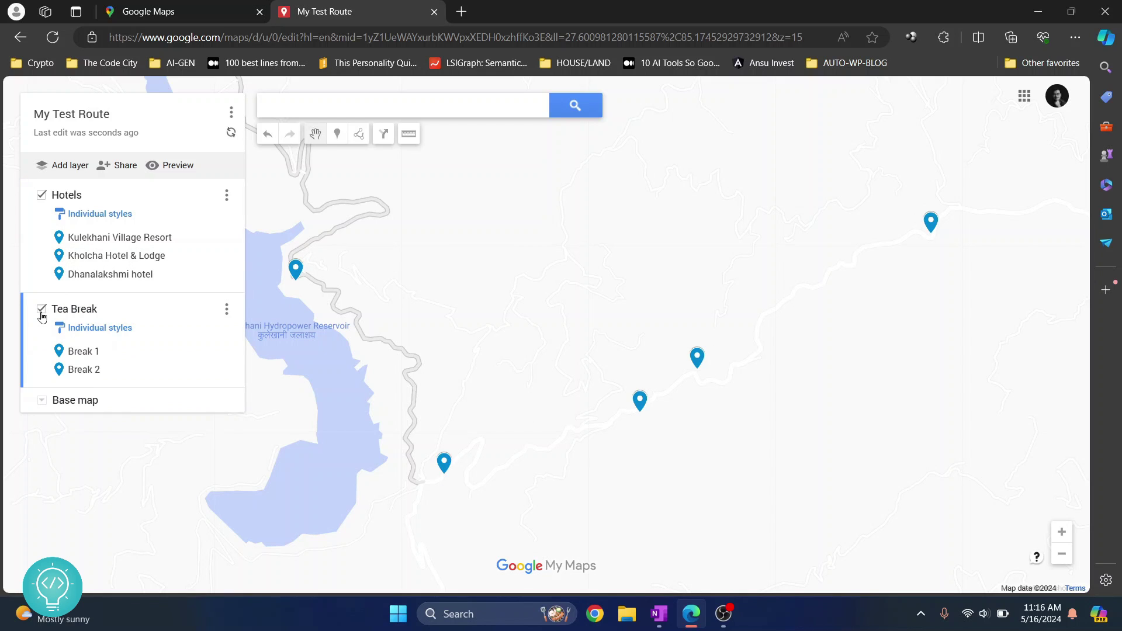
pyautogui.click(41, 195)
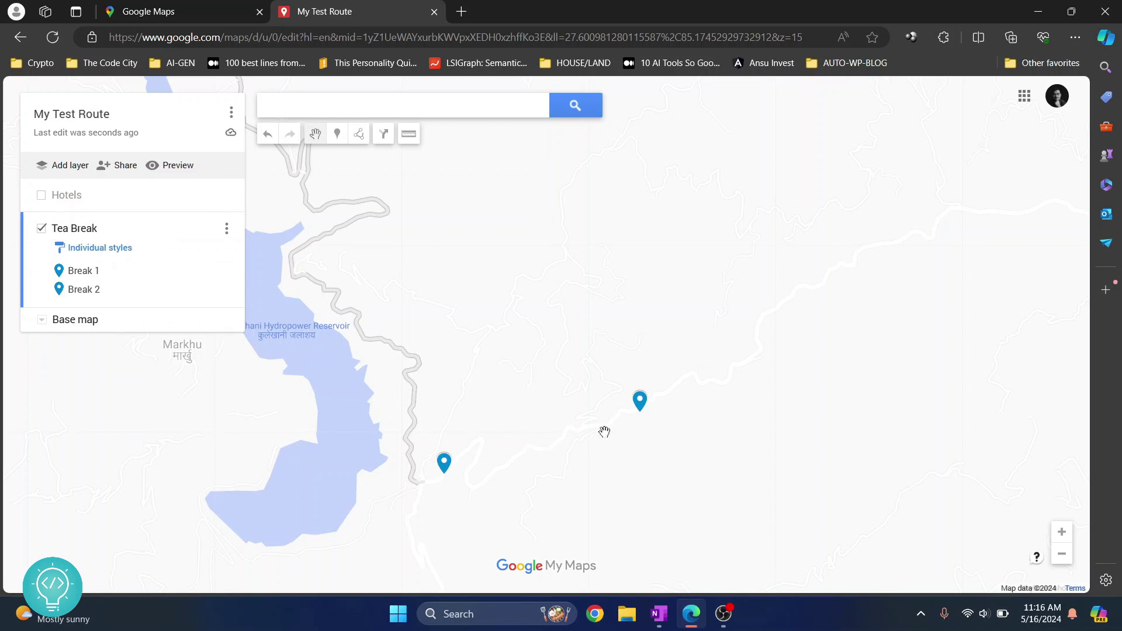
pyautogui.moveTo(503, 343); pyautogui.dragTo(633, 323)
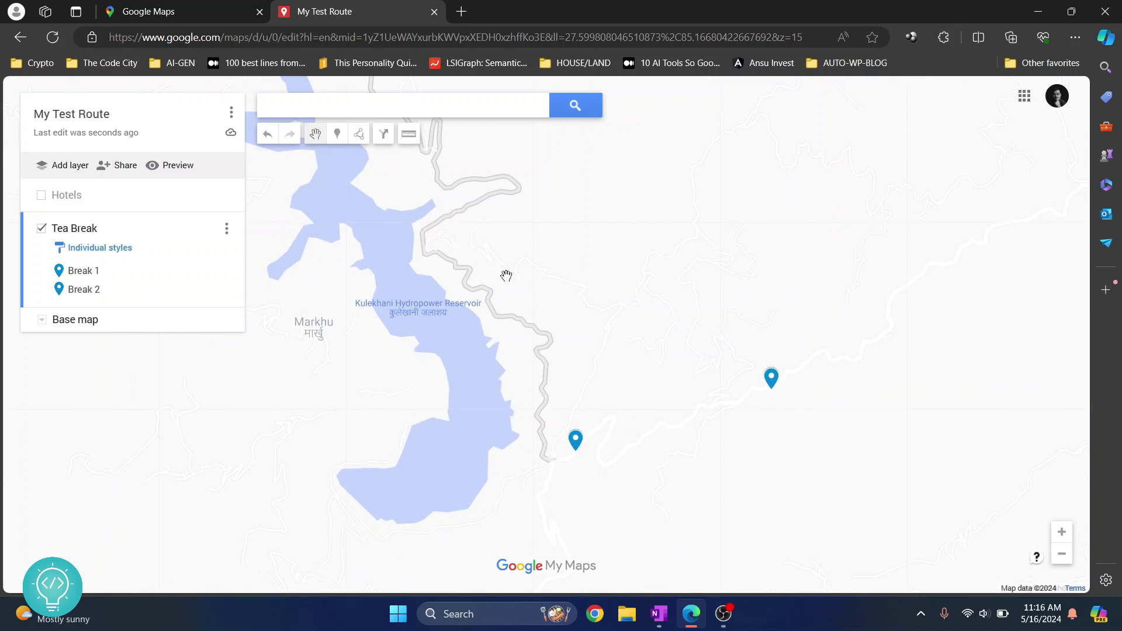
pyautogui.moveTo(726, 323); pyautogui.dragTo(694, 328)
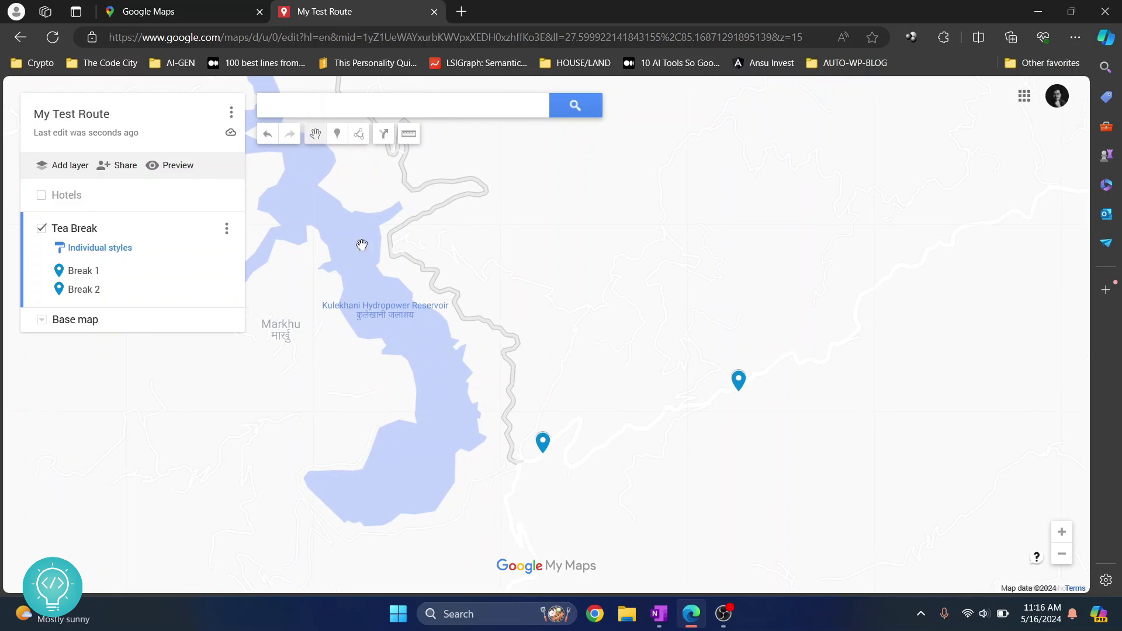